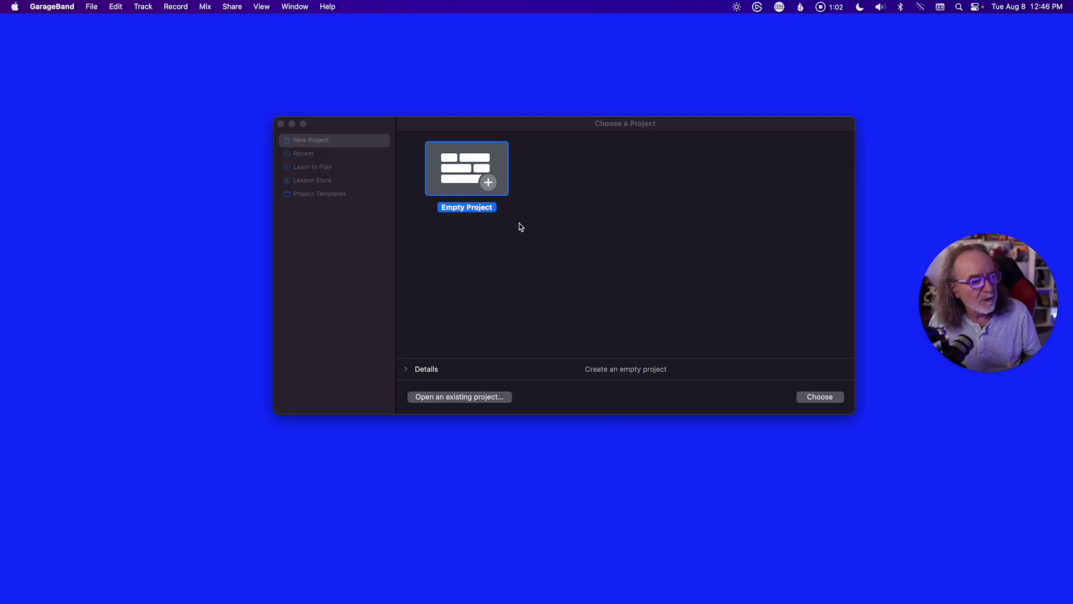
Bring up the Choose a Project window with Empty Project selected under New Project
{"action": "left_click", "coordinate": [516, 133]}
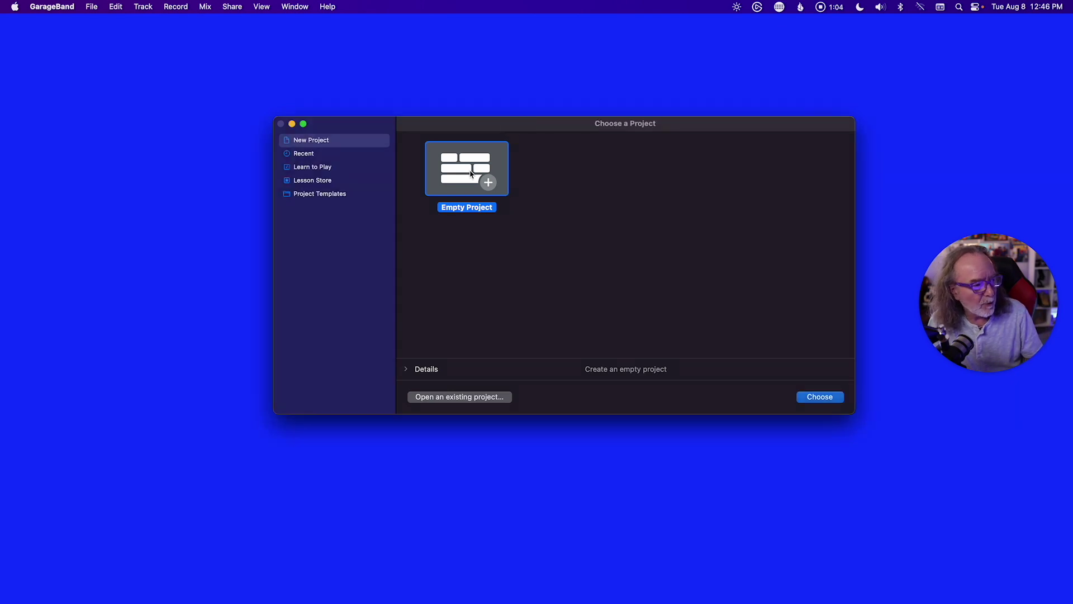
Create the empty project with a microphone Audio track on Input 1
{"action": "left_click", "coordinate": [807, 396]}
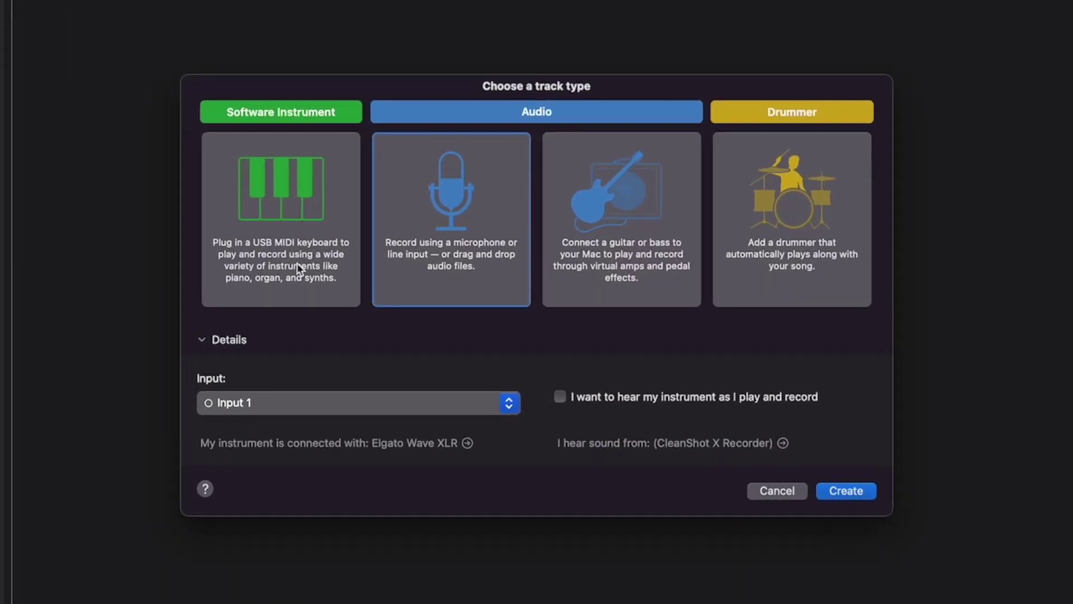
{"action": "left_click", "coordinate": [459, 195]}
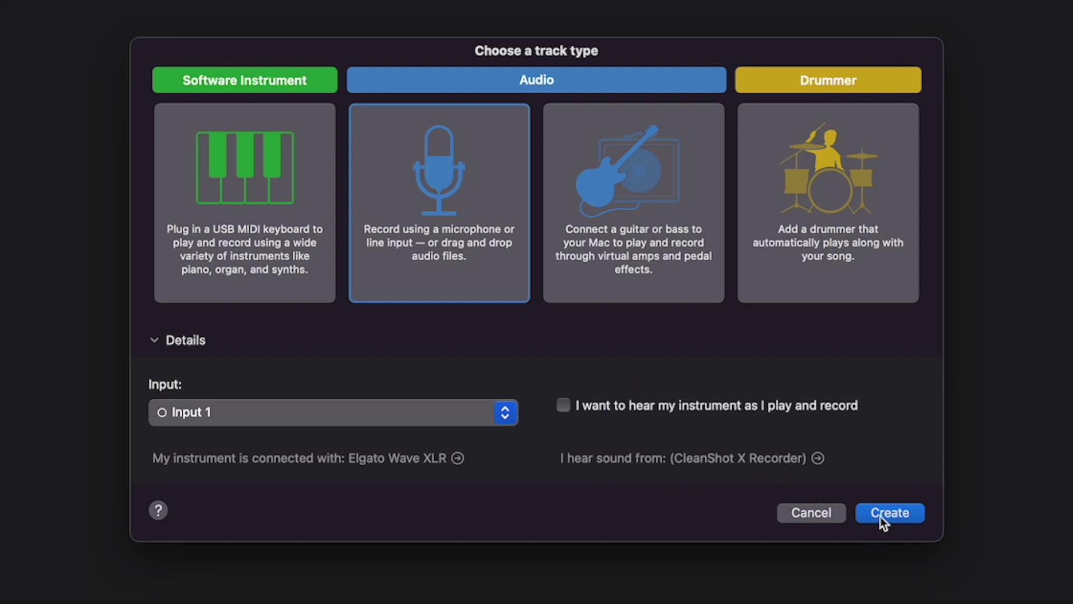
{"action": "left_click", "coordinate": [876, 520]}
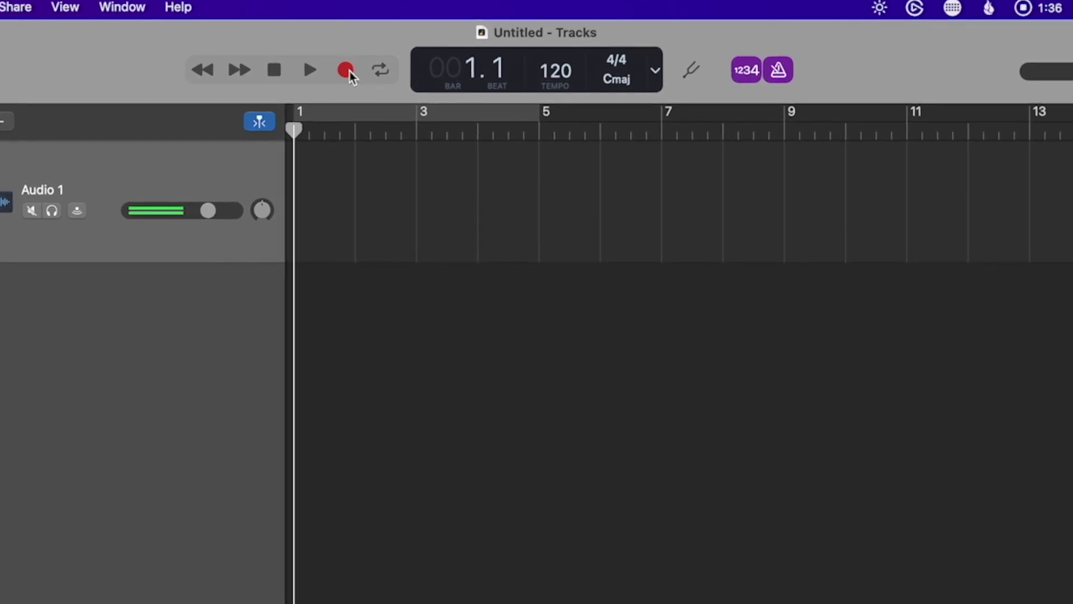
Start recording a voice take on Audio 1 and switch the metronome off
{"action": "left_click", "coordinate": [346, 70]}
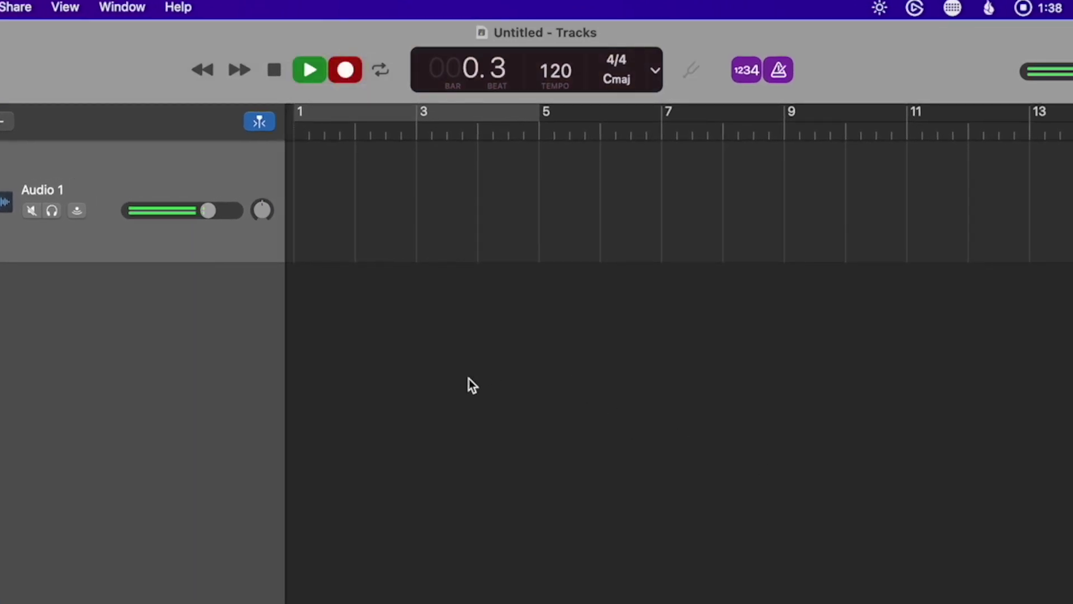
{"action": "left_click", "coordinate": [780, 71]}
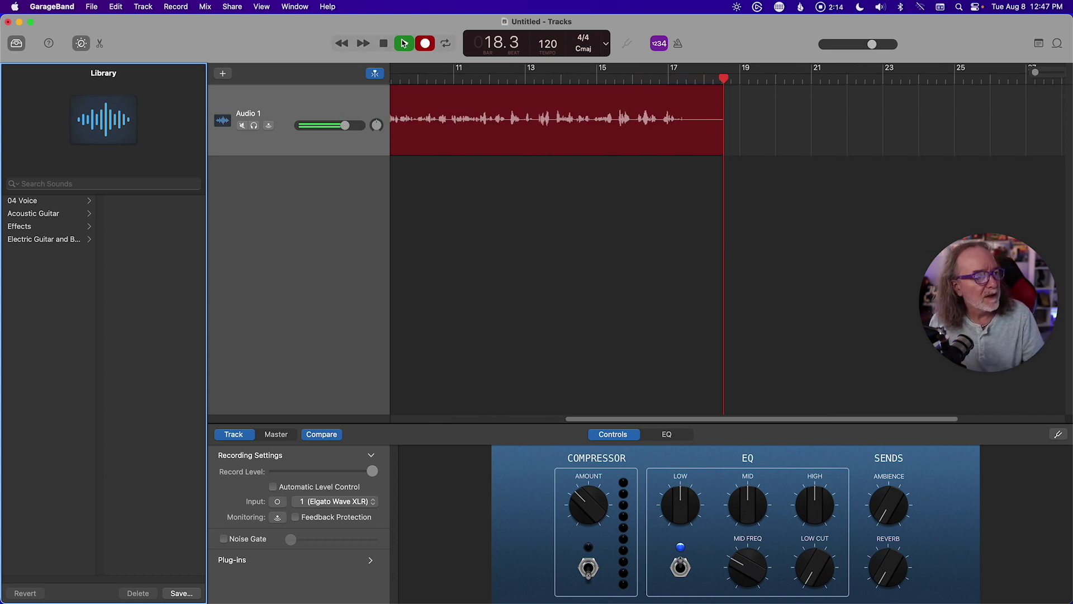
Stop the take and play Untitled_1#01 back from near bar 1
{"action": "key", "text": "r"}
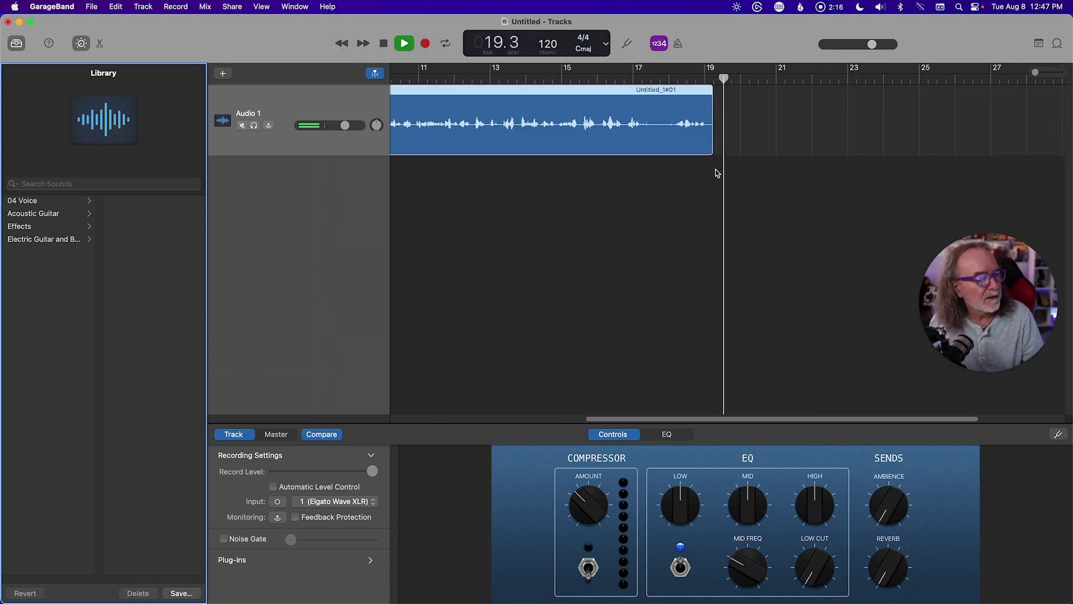
{"action": "left_click", "coordinate": [404, 44]}
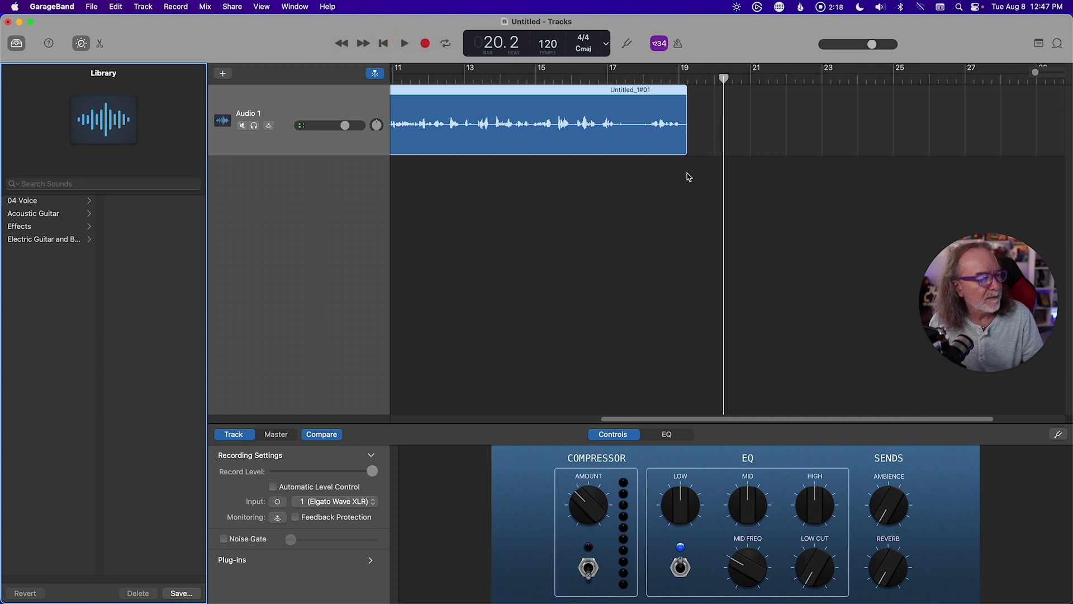
{"action": "left_click_drag", "start_coordinate": [726, 79], "coordinate": [449, 79]}
{"action": "left_click", "coordinate": [404, 44]}
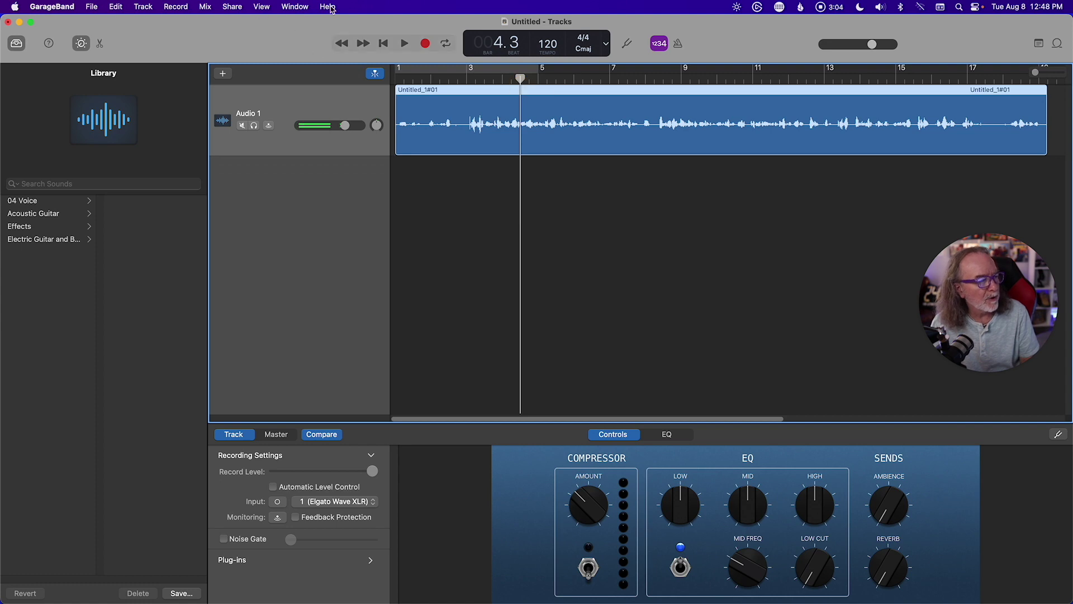
Export Song to Disk as 'GB demo' on the Desktop, MP3 at Highest Quality (256 kBit/s)
{"action": "left_click", "coordinate": [232, 7]}
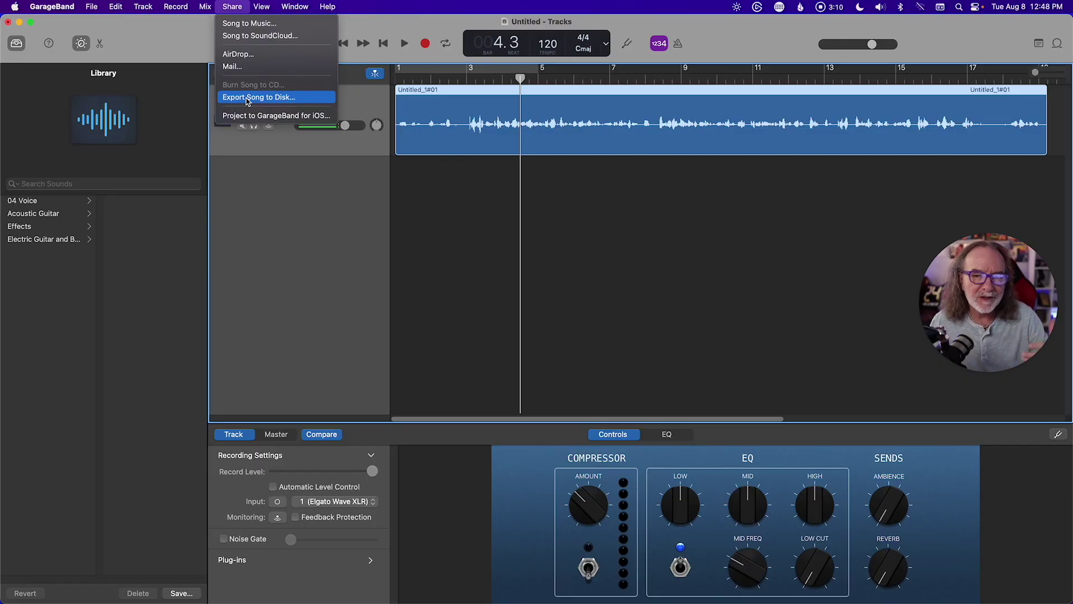
{"action": "left_click", "coordinate": [246, 97]}
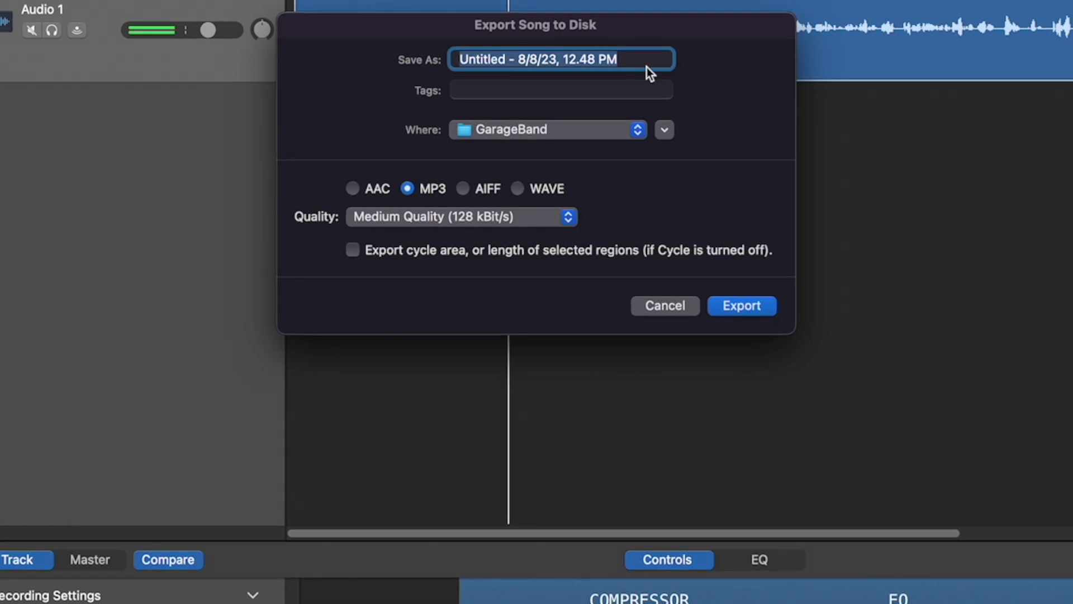
{"action": "type", "text": "GB demo"}
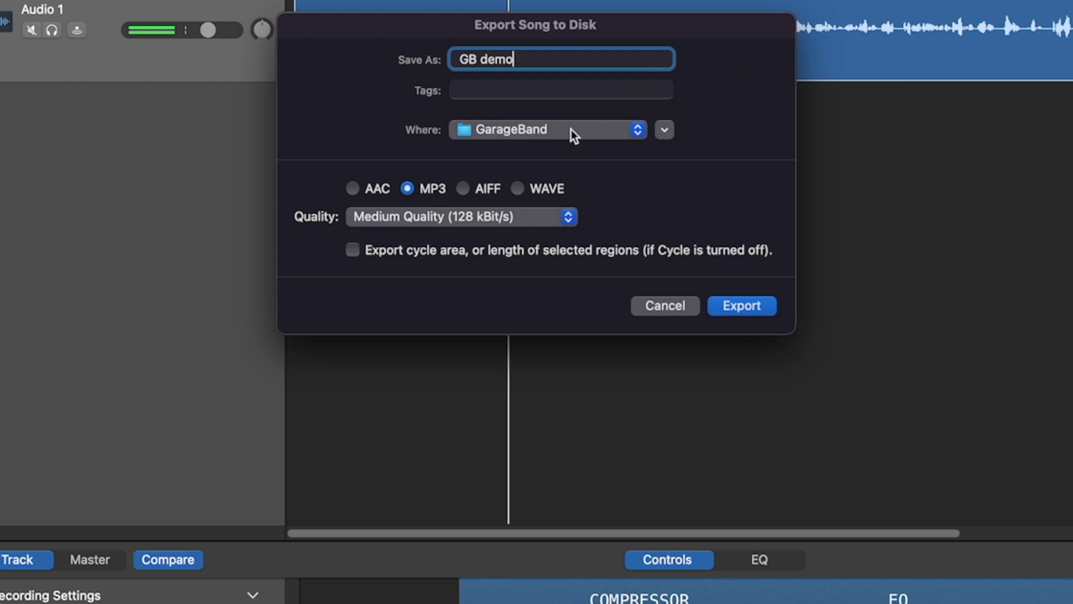
{"action": "left_click", "coordinate": [642, 134]}
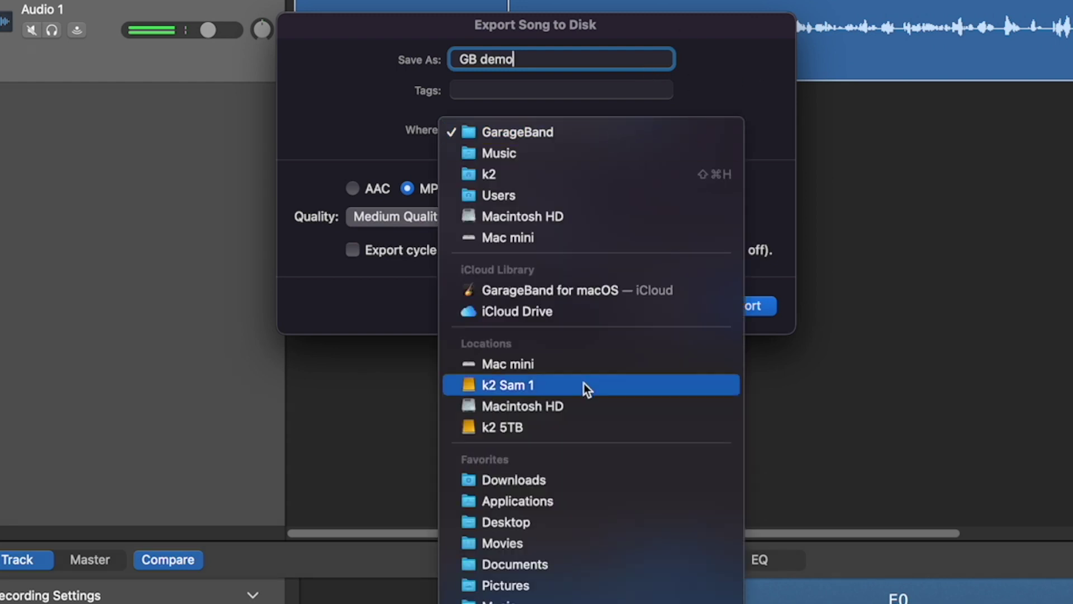
{"action": "left_click", "coordinate": [522, 521]}
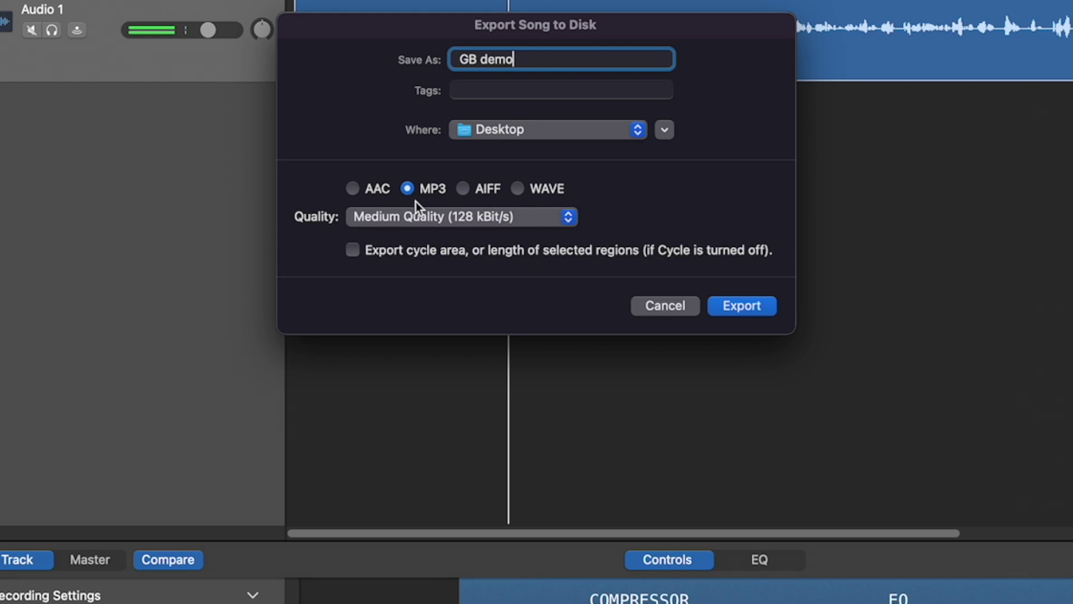
{"action": "left_click", "coordinate": [563, 224]}
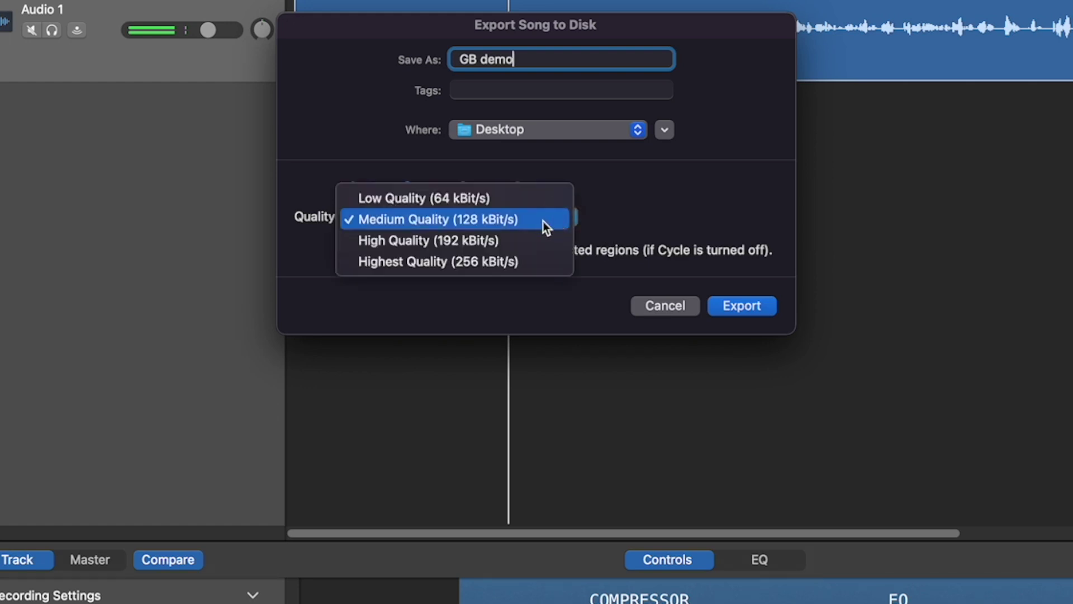
{"action": "left_click", "coordinate": [519, 263]}
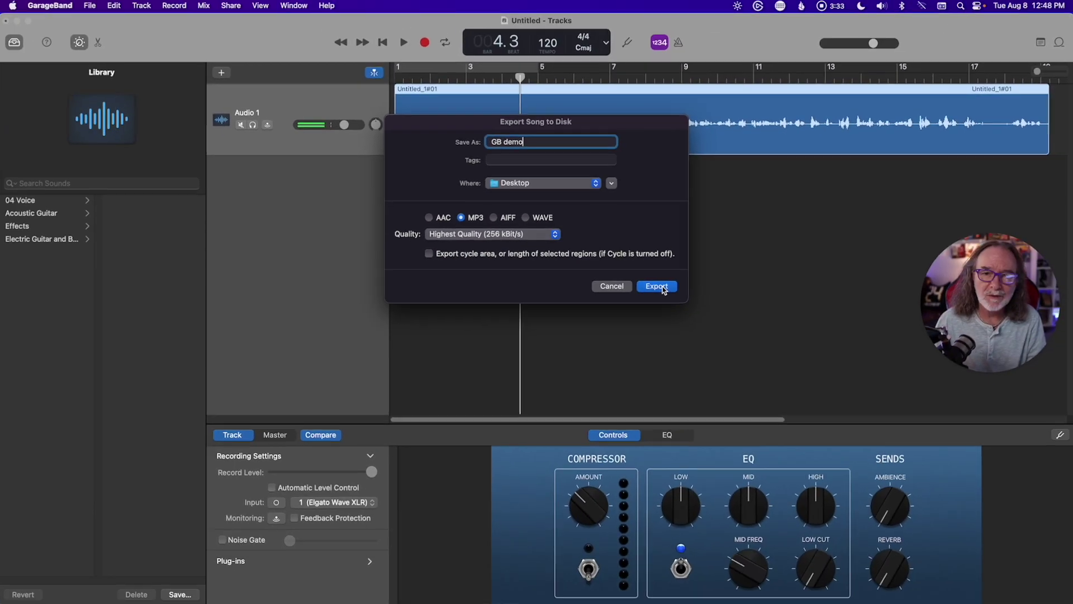
{"action": "left_click", "coordinate": [742, 305]}
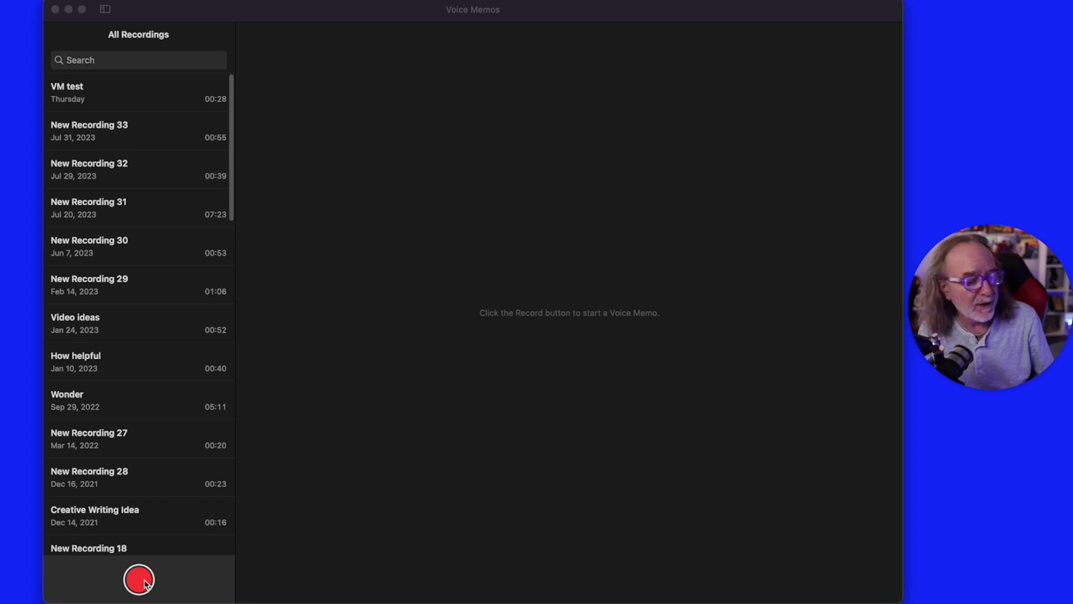
Record a 37-second voice memo, which is listed as New Recording 34
{"action": "left_click", "coordinate": [144, 583]}
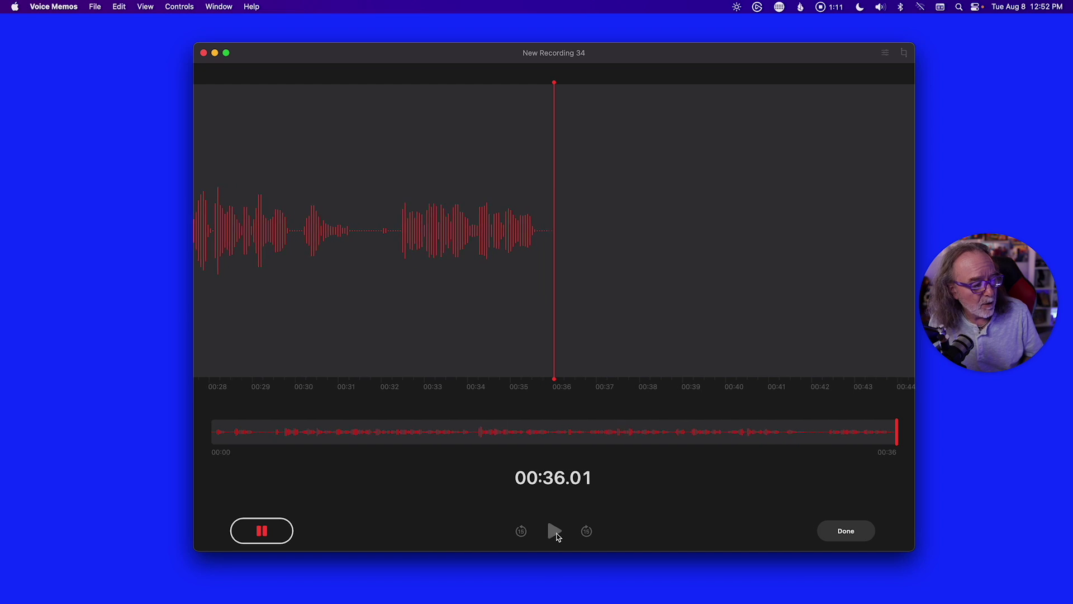
{"action": "left_click", "coordinate": [839, 532]}
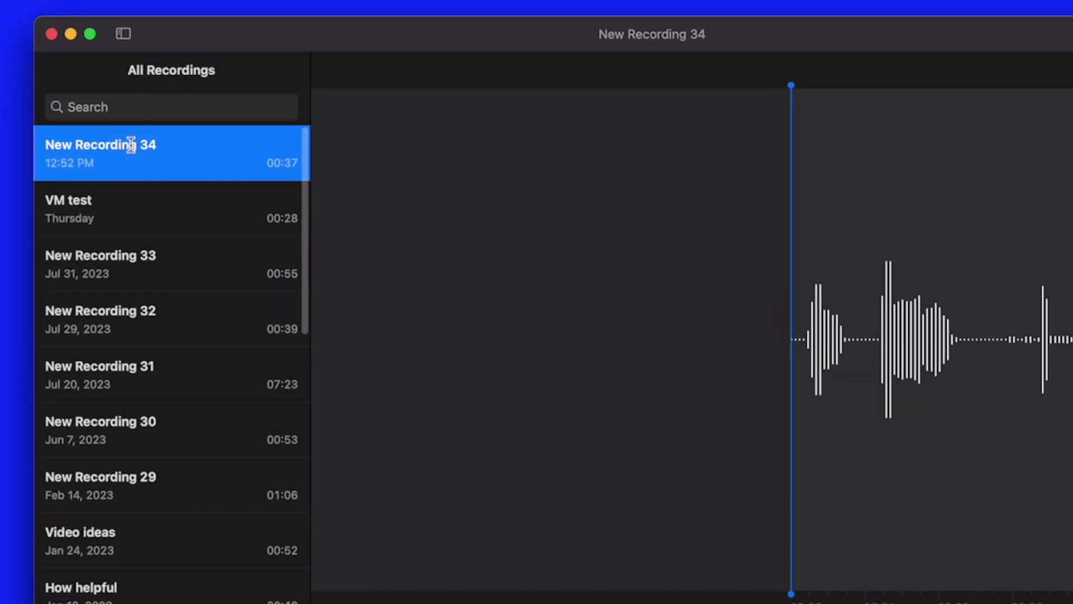
Rename the new memo to Voice Memo demo
{"action": "double_click", "coordinate": [130, 144]}
{"action": "double_click", "coordinate": [131, 144]}
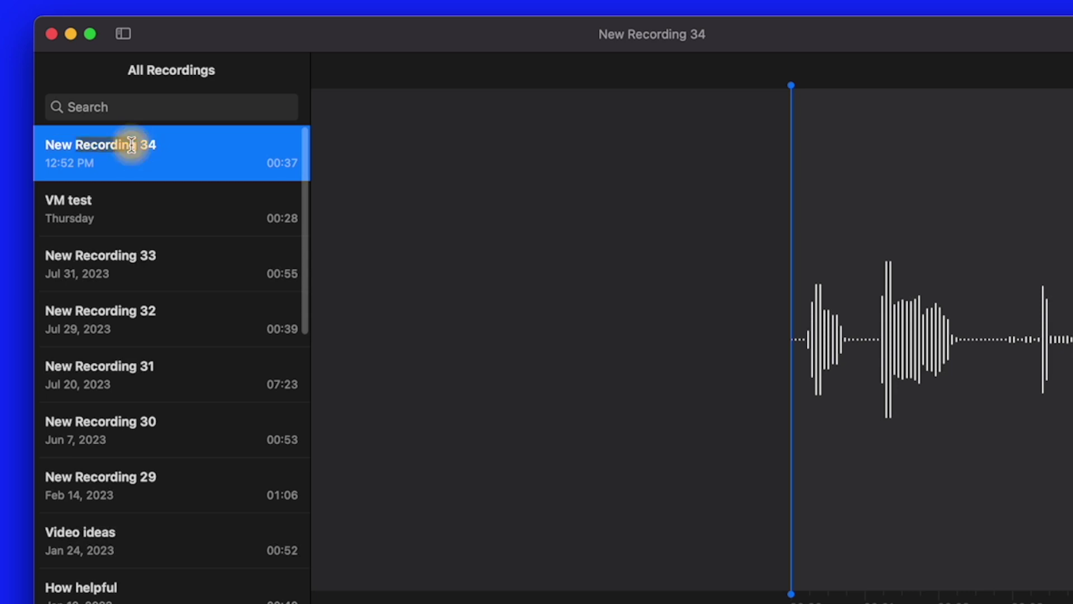
{"action": "key", "text": "super+a"}
{"action": "type", "text": "Voi"}
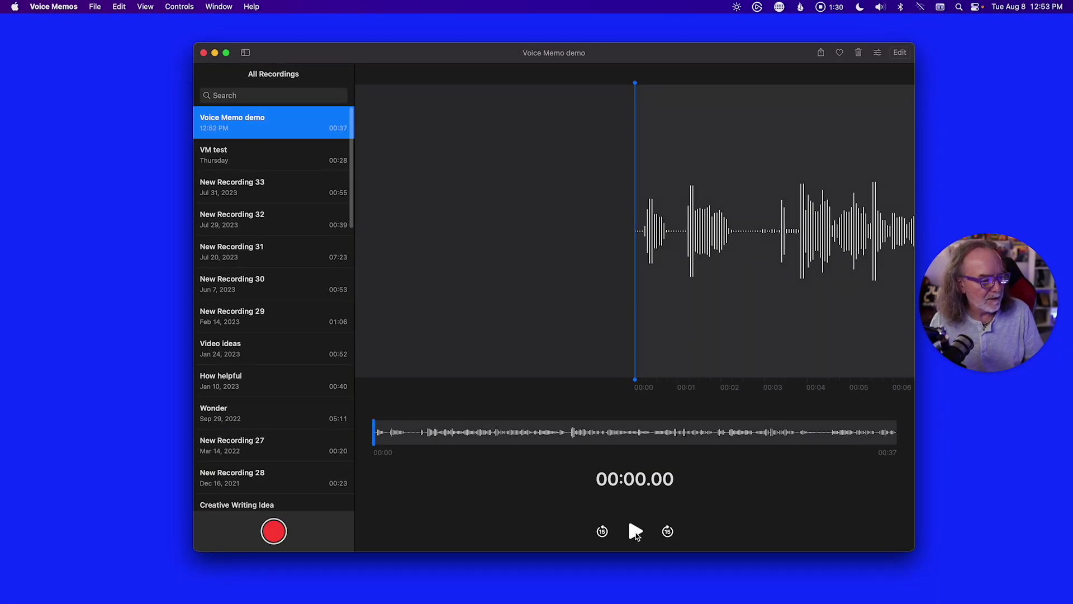
Play the memo, skip ahead to about 14 seconds, and pause at 17 seconds
{"action": "left_click", "coordinate": [635, 531]}
{"action": "left_click_drag", "start_coordinate": [401, 436], "coordinate": [578, 436]}
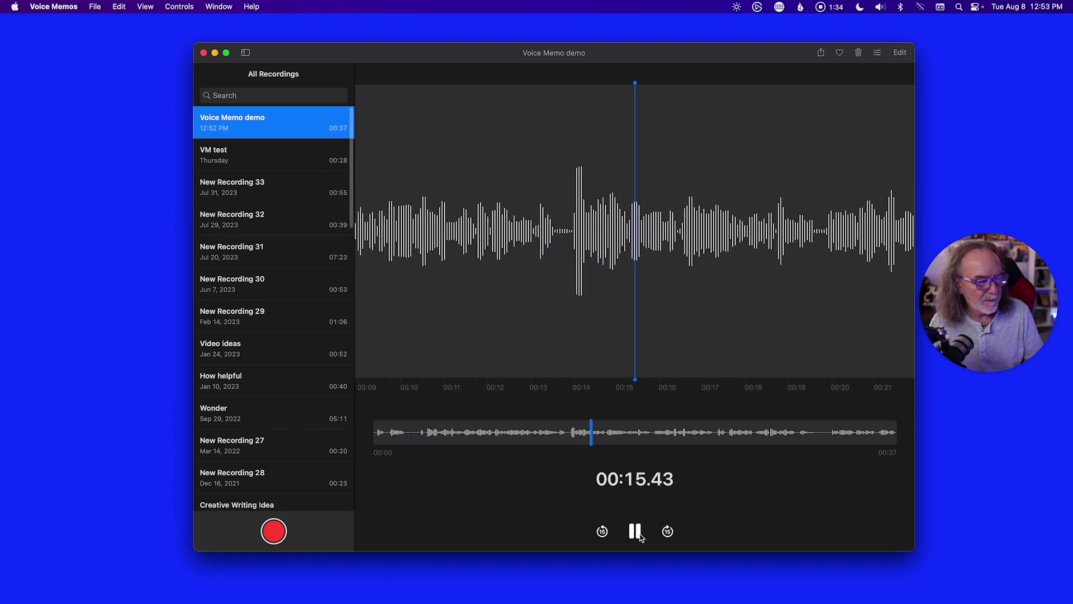
{"action": "left_click", "coordinate": [638, 533]}
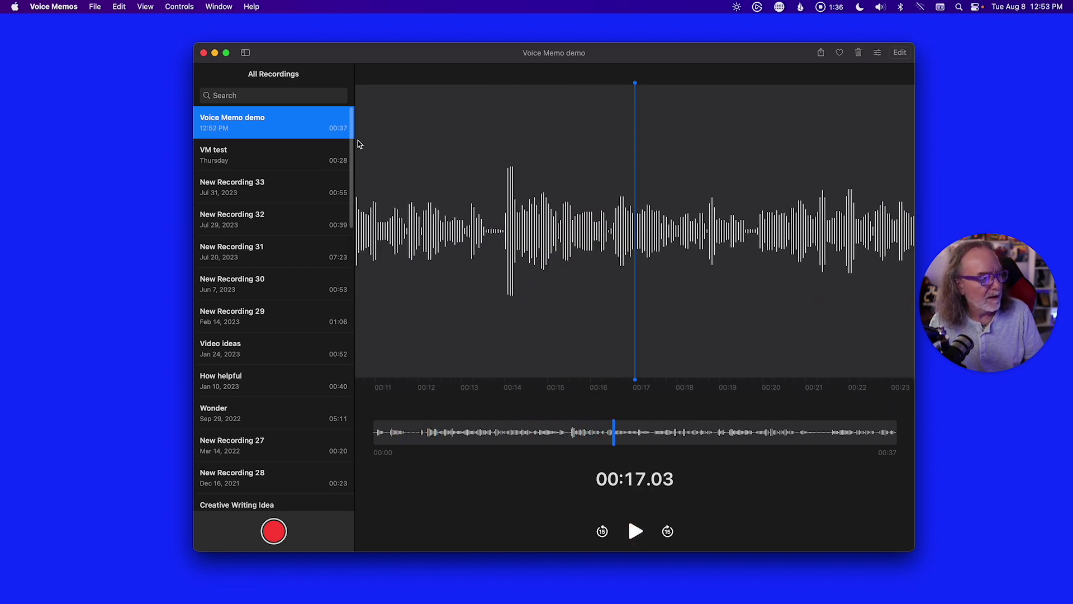
Review Voice Memo demo's edit options without changes and return to the recordings list
{"action": "right_click", "coordinate": [299, 120]}
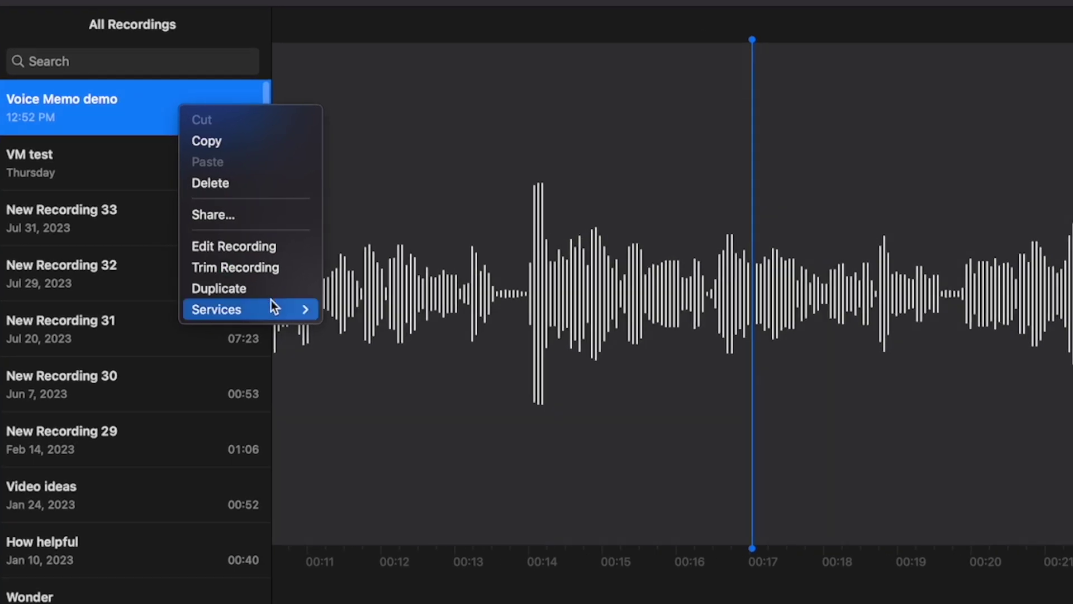
{"action": "left_click", "coordinate": [245, 246]}
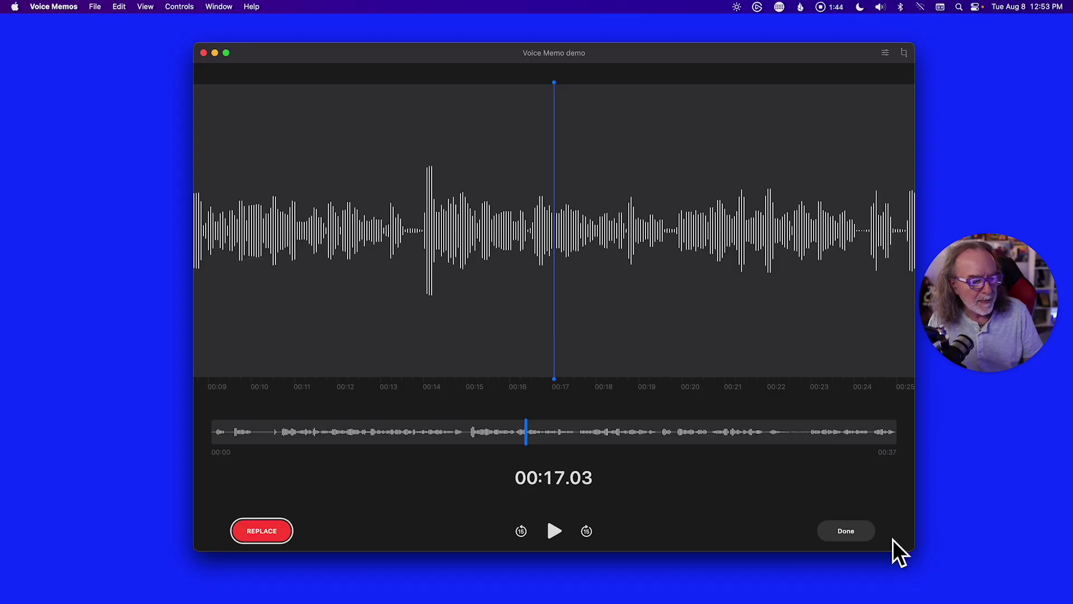
{"action": "left_click", "coordinate": [887, 54]}
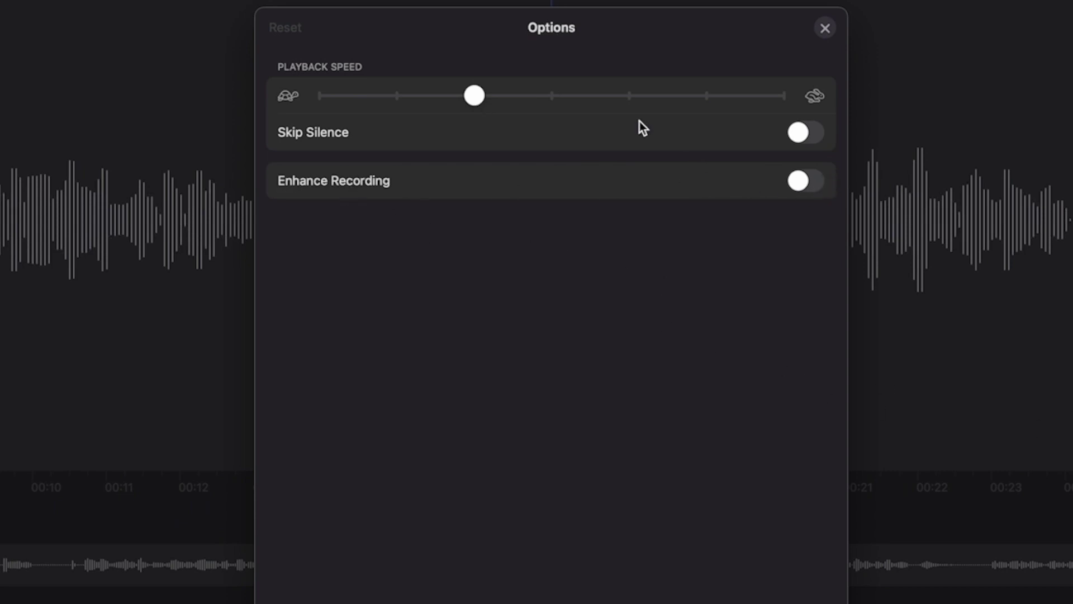
{"action": "left_click", "coordinate": [825, 28]}
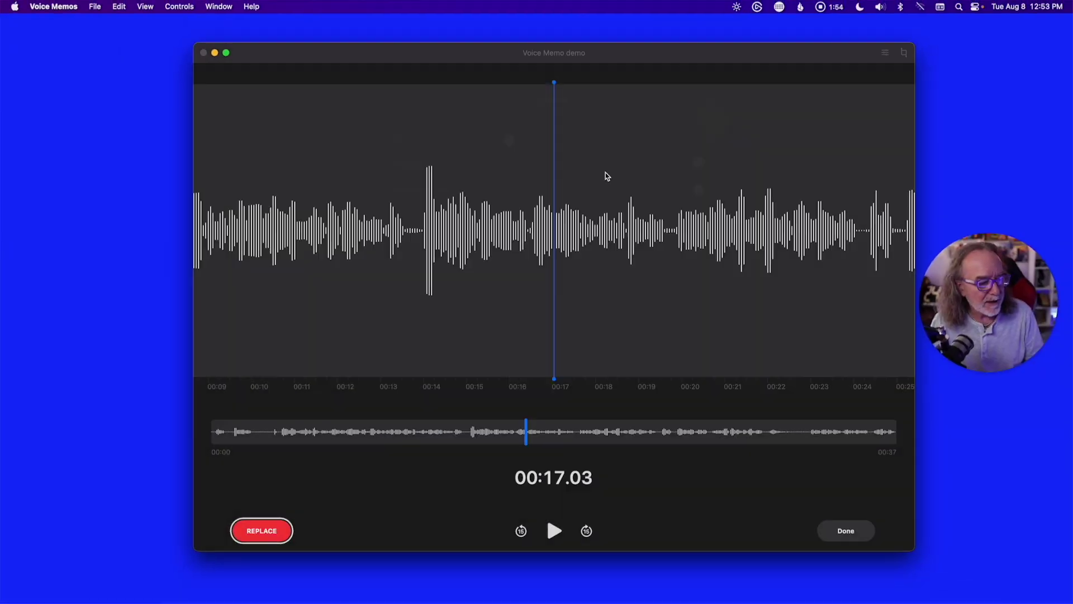
{"action": "left_click", "coordinate": [845, 534]}
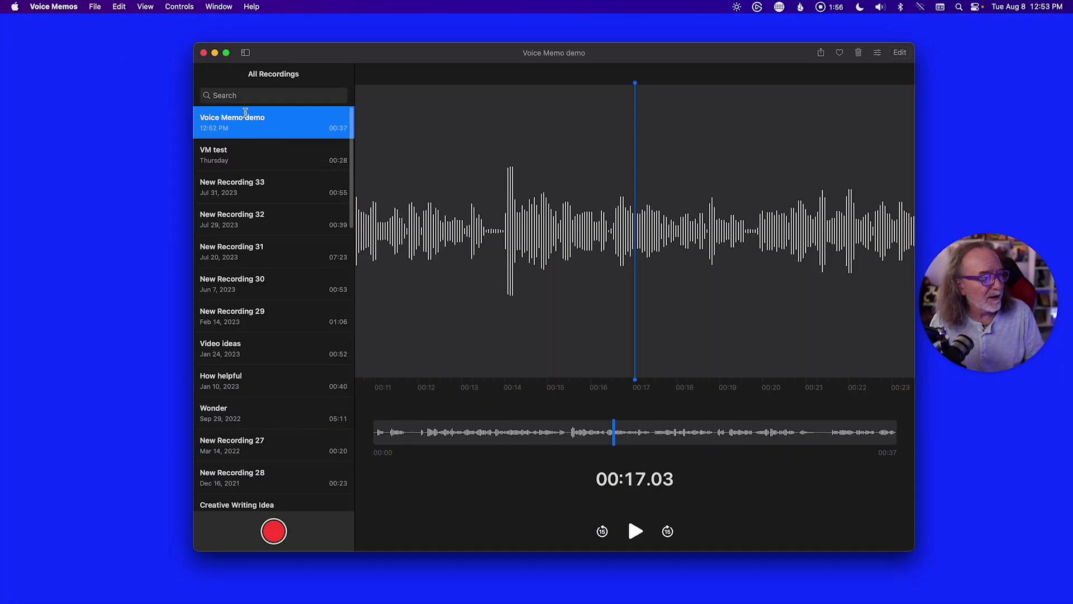
{"action": "left_click", "coordinate": [233, 128]}
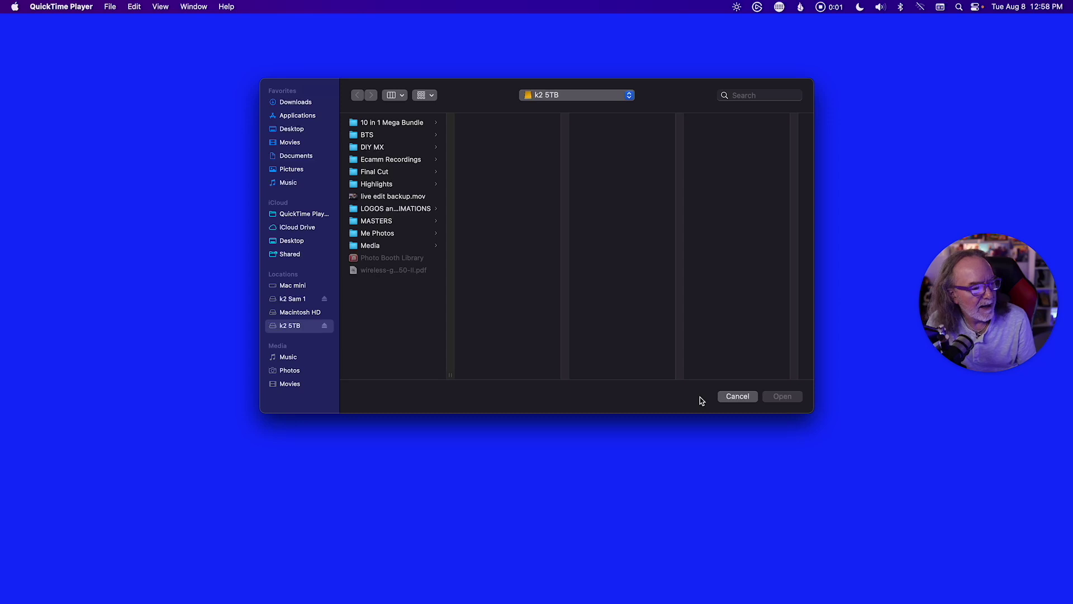
Open a new audio recording window, centred on screen, and confirm the microphone choice
{"action": "left_click", "coordinate": [753, 397]}
{"action": "left_click", "coordinate": [110, 6]}
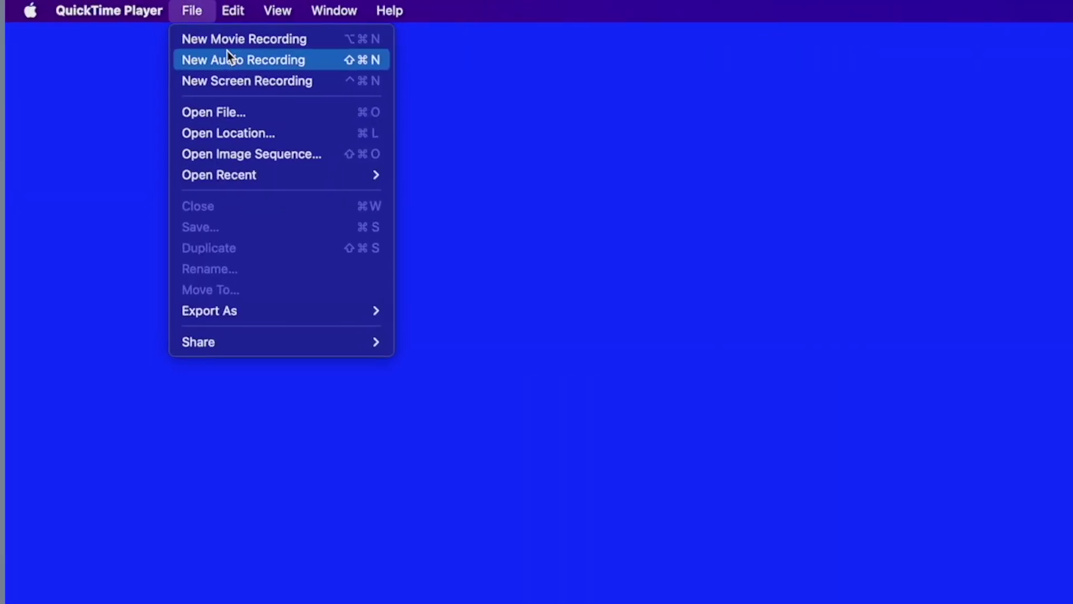
{"action": "left_click", "coordinate": [231, 60]}
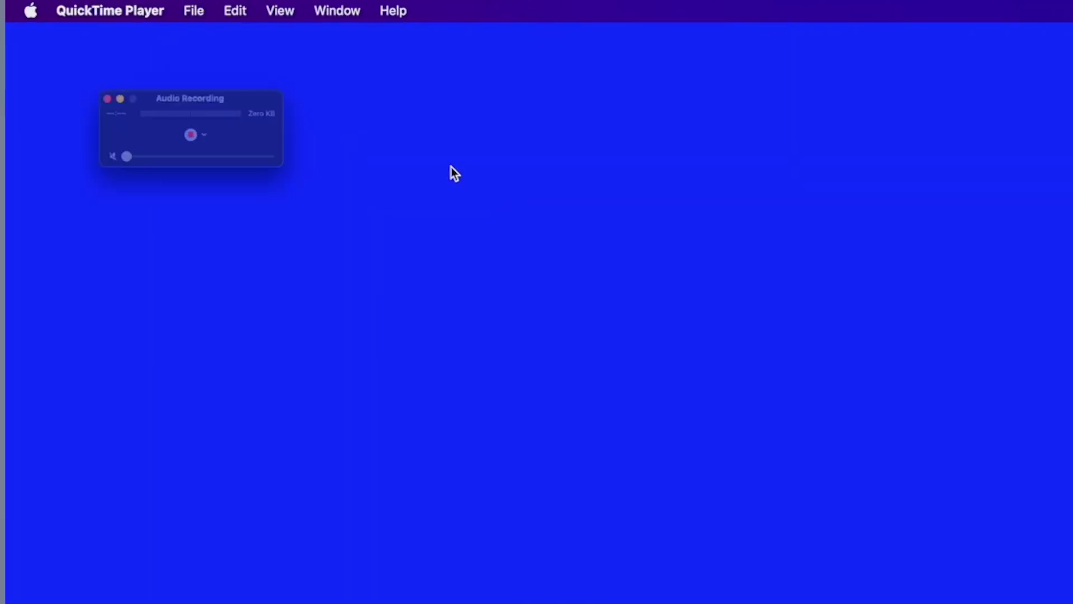
{"action": "left_click_drag", "start_coordinate": [301, 98], "coordinate": [1072, 402]}
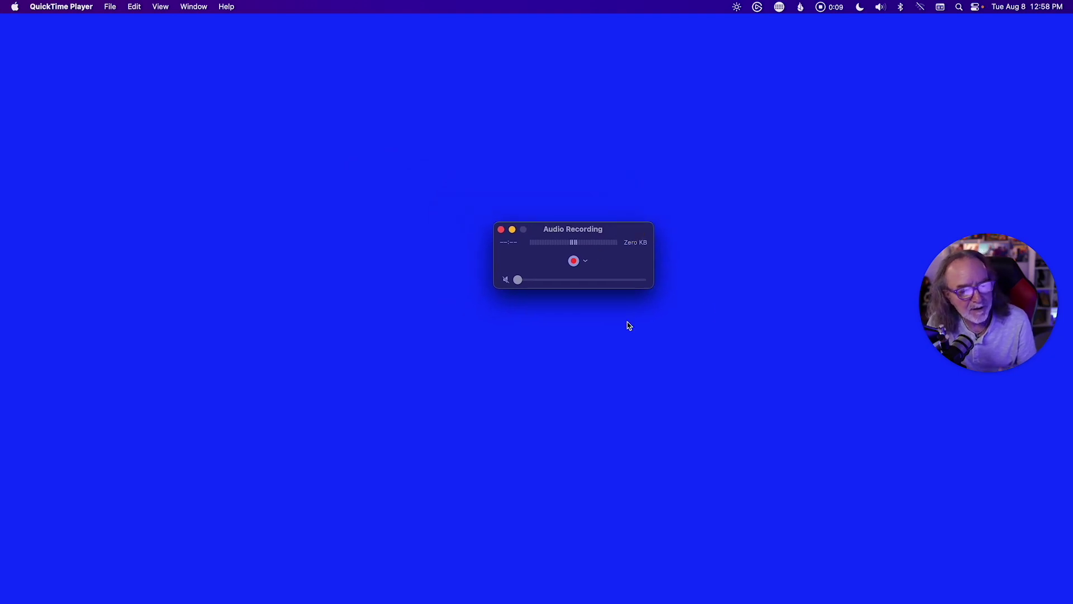
{"action": "left_click", "coordinate": [585, 261]}
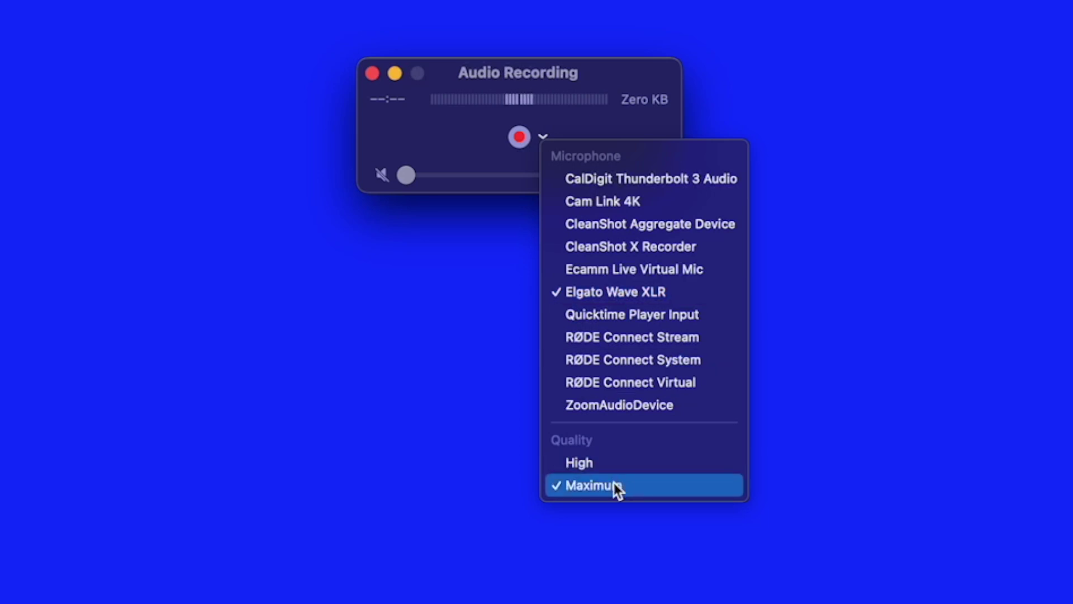
{"action": "left_click", "coordinate": [610, 291]}
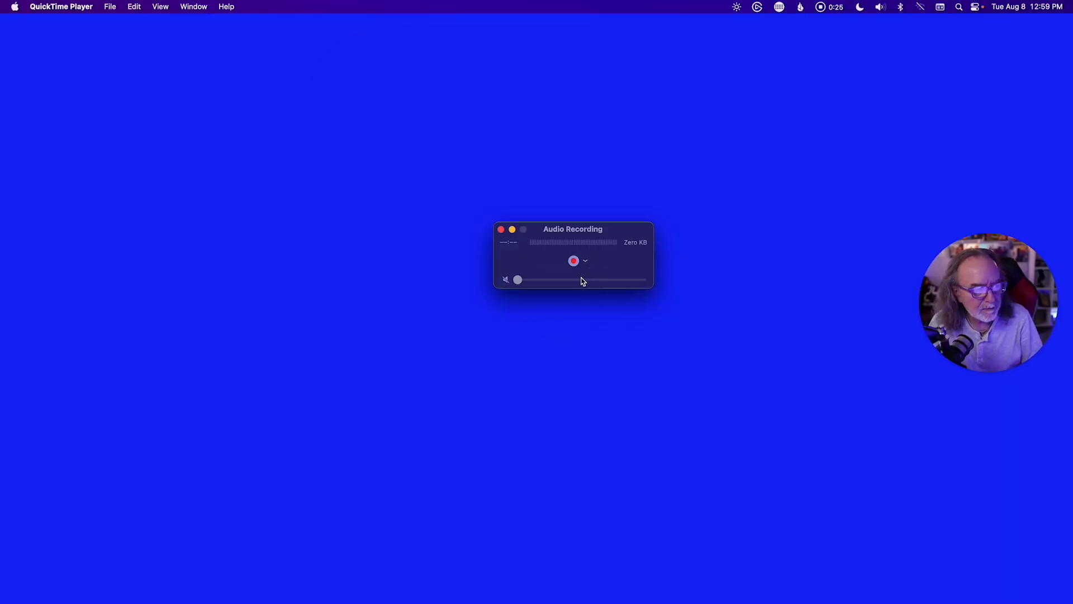
Record a 33-second audio clip, then play it, jump to 10 seconds and pause at 12
{"action": "left_click", "coordinate": [575, 261]}
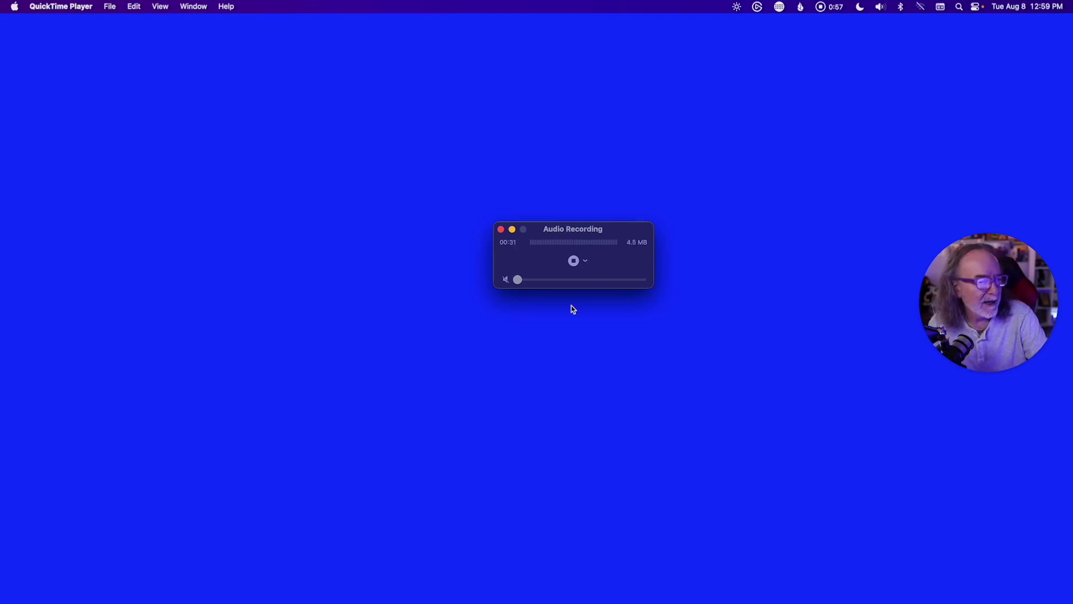
{"action": "left_click", "coordinate": [573, 261]}
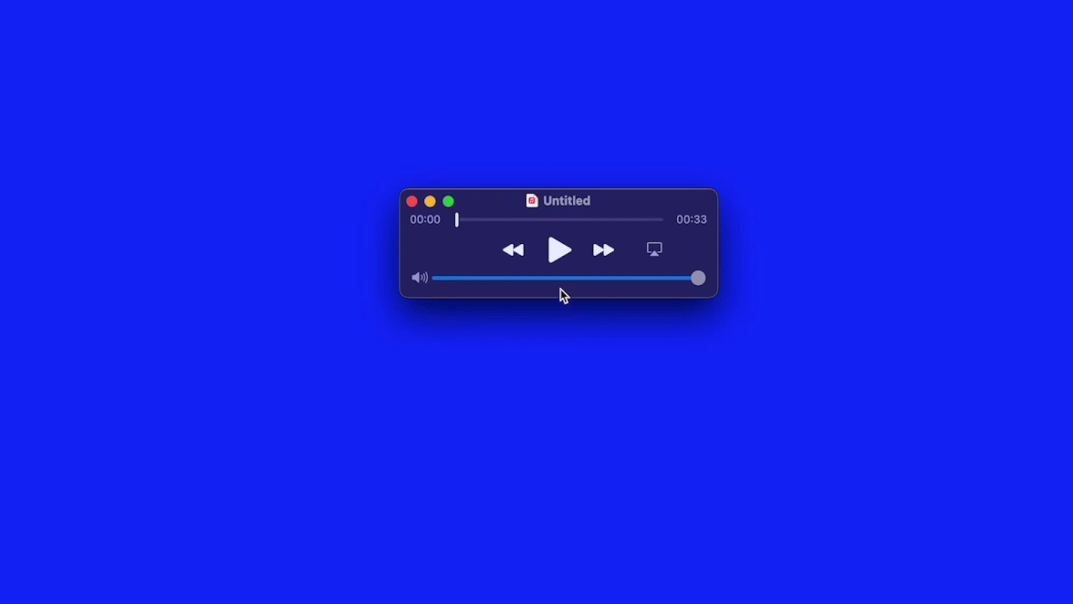
{"action": "left_click", "coordinate": [558, 250]}
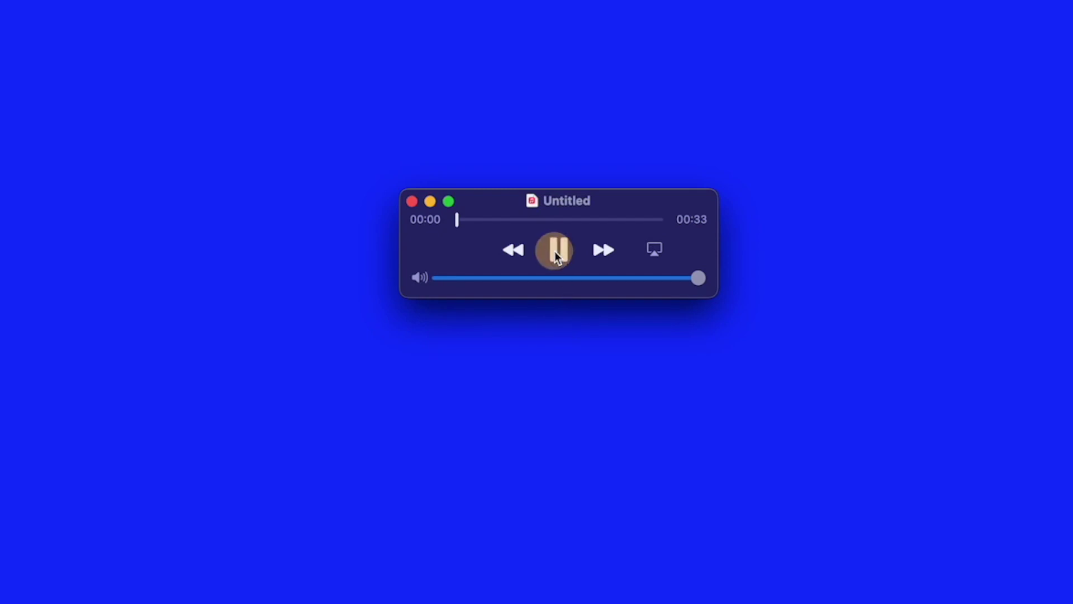
{"action": "left_click", "coordinate": [522, 220]}
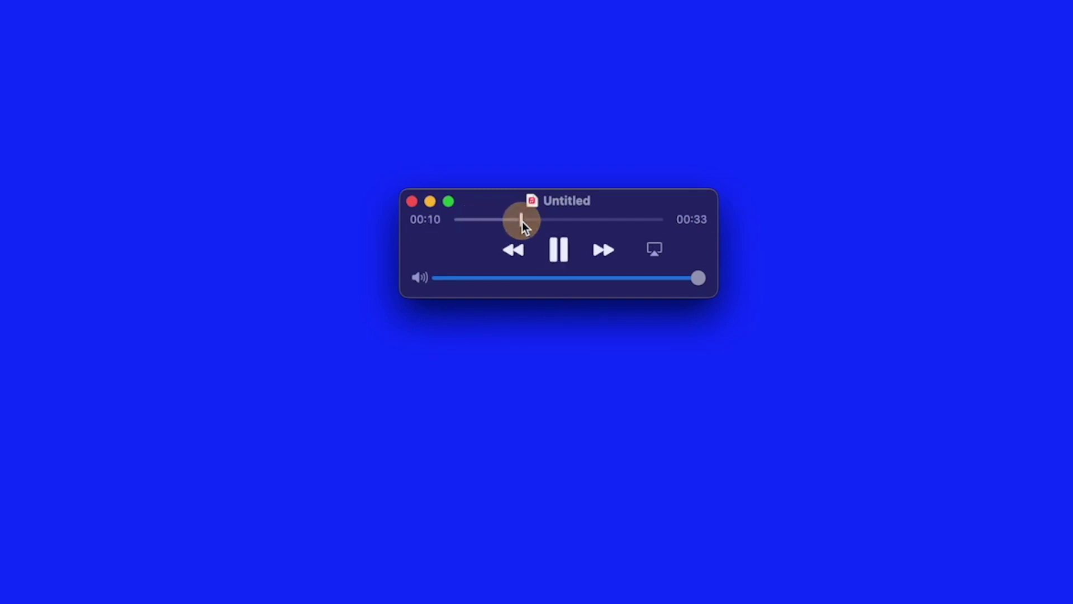
{"action": "left_click", "coordinate": [558, 251]}
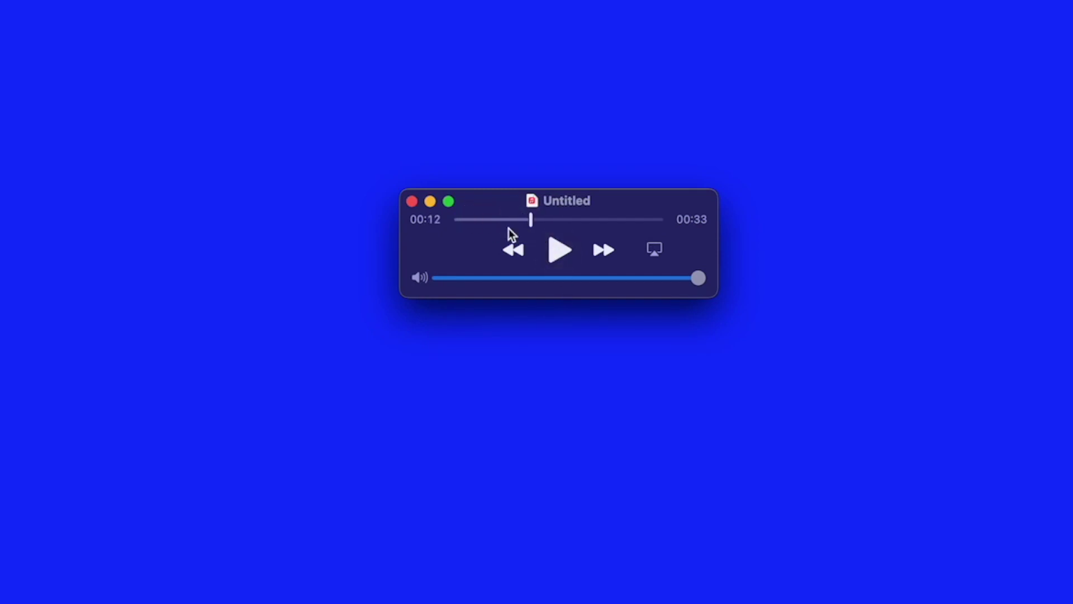
Close the Untitled recording and save it as 'QT demo' on the Desktop
{"action": "left_click", "coordinate": [414, 202]}
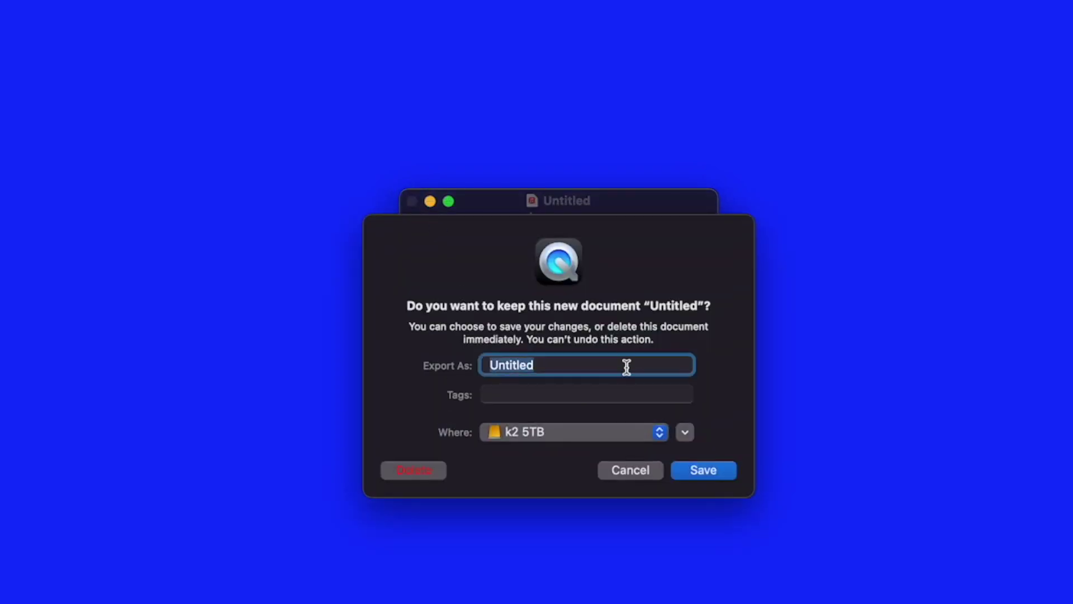
{"action": "double_click", "coordinate": [622, 366]}
{"action": "type", "text": "QT"}
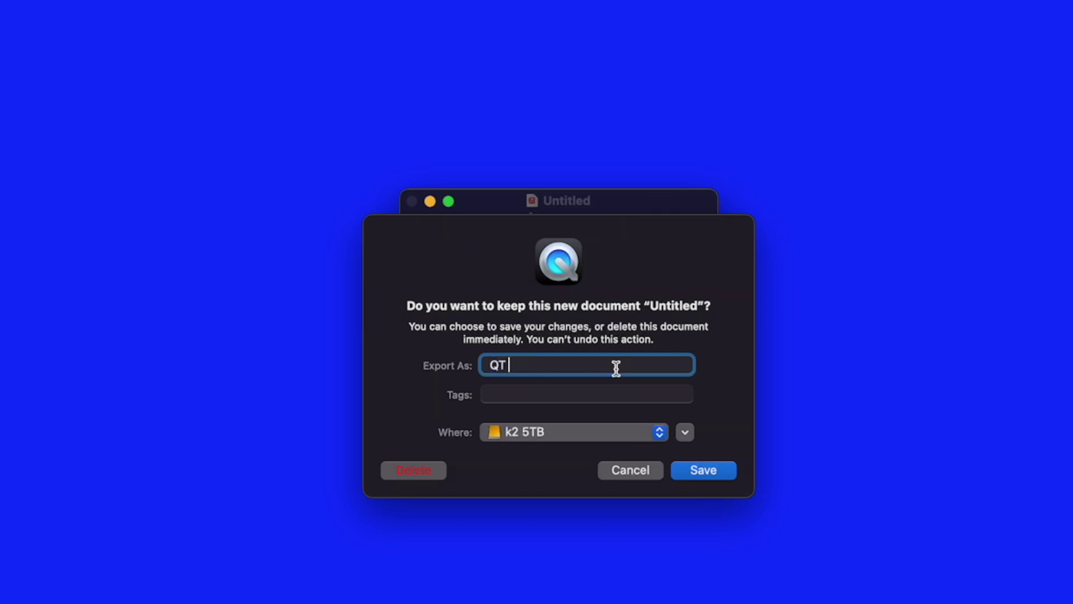
{"action": "type", "text": " demo"}
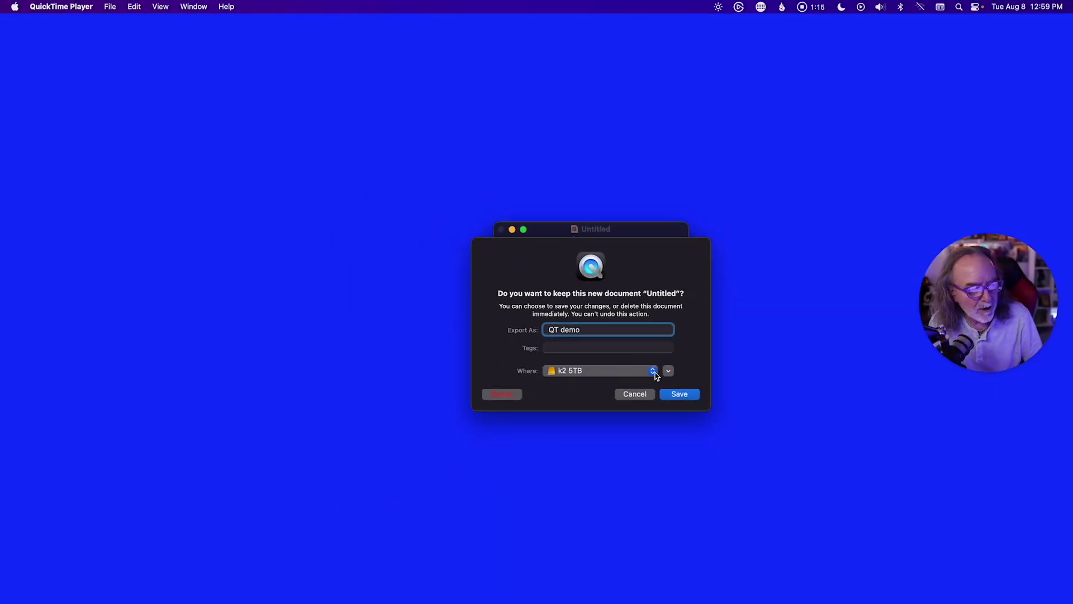
{"action": "left_click", "coordinate": [655, 373]}
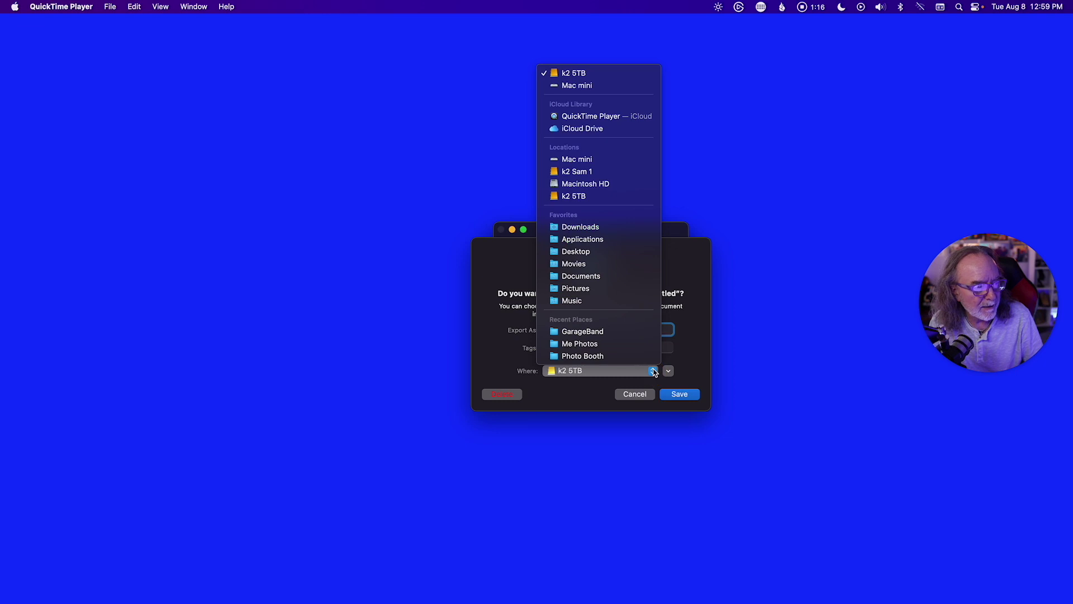
{"action": "left_click", "coordinate": [630, 253]}
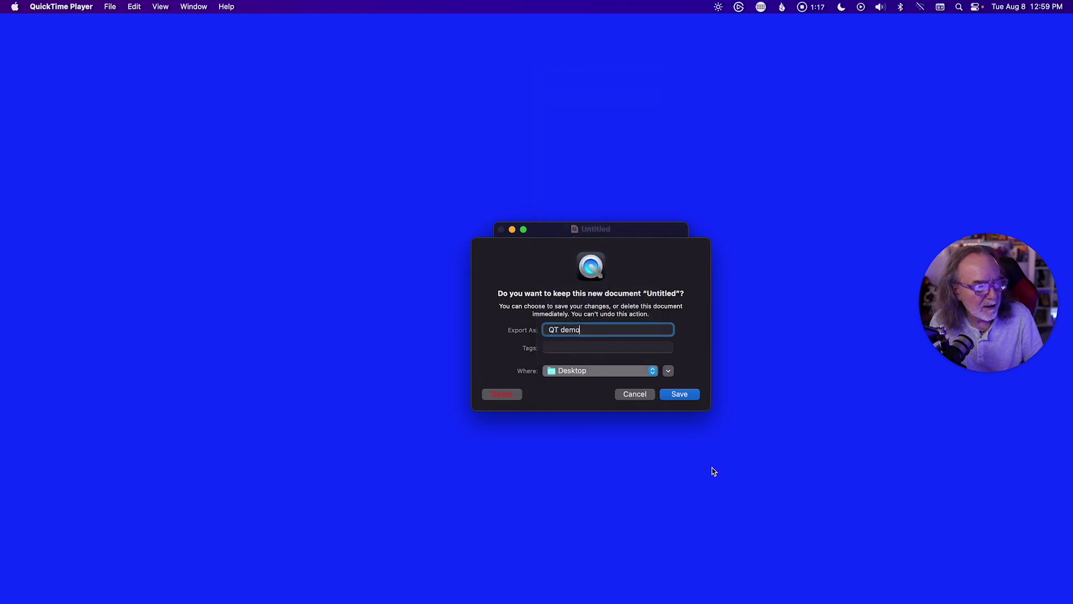
{"action": "left_click", "coordinate": [677, 395]}
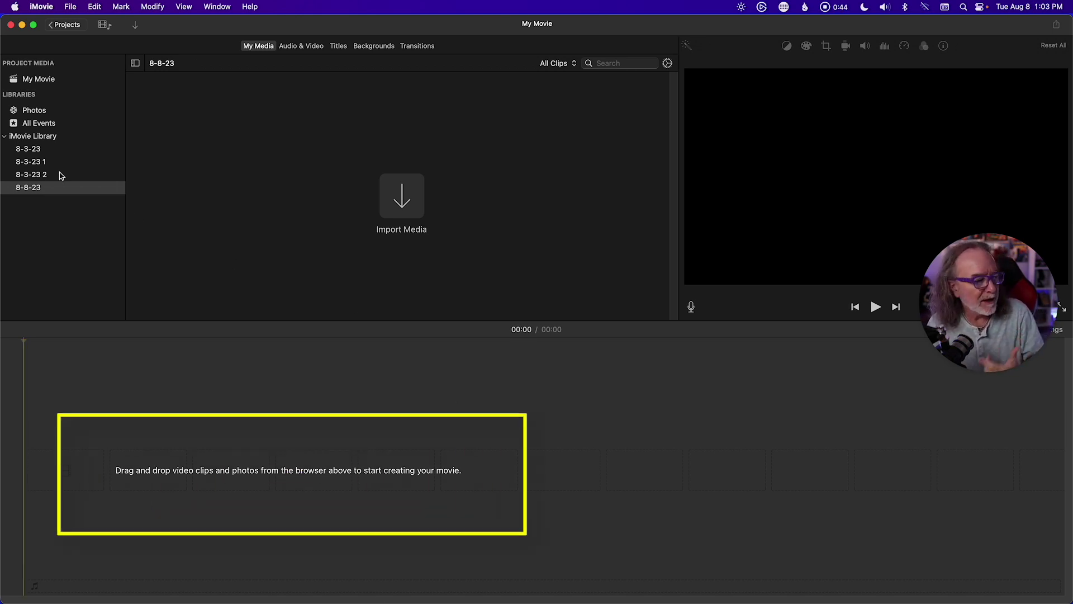
Drag the boot video clip from My Movie into the empty timeline
{"action": "left_click", "coordinate": [45, 80]}
{"action": "left_click", "coordinate": [206, 98]}
{"action": "left_click_drag", "start_coordinate": [206, 98], "coordinate": [256, 503]}
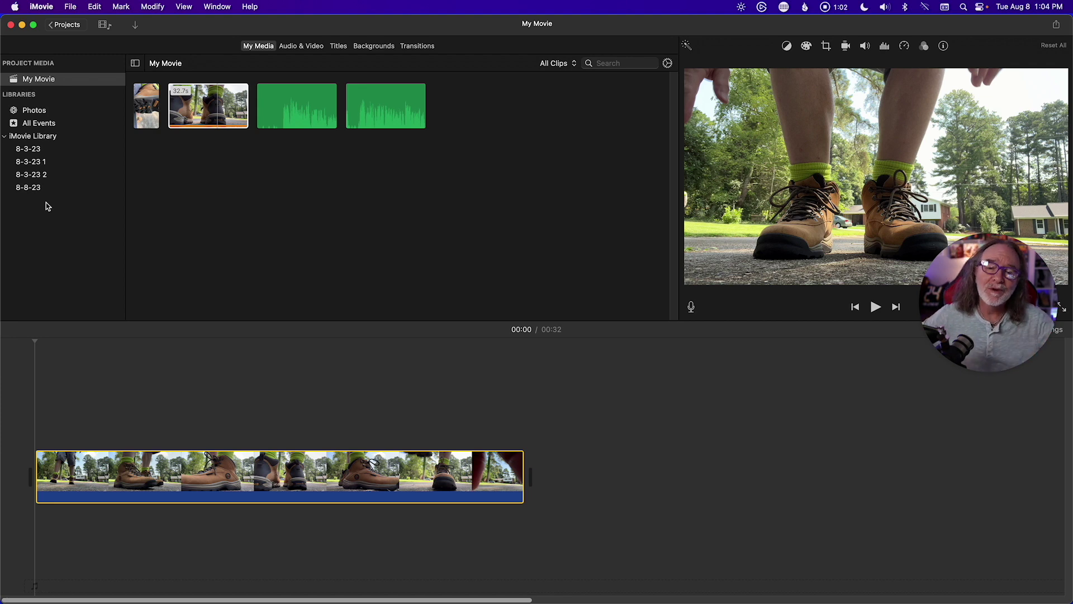
Show the 8-8-23 event and record a voiceover beneath the boots clip
{"action": "left_click", "coordinate": [34, 188]}
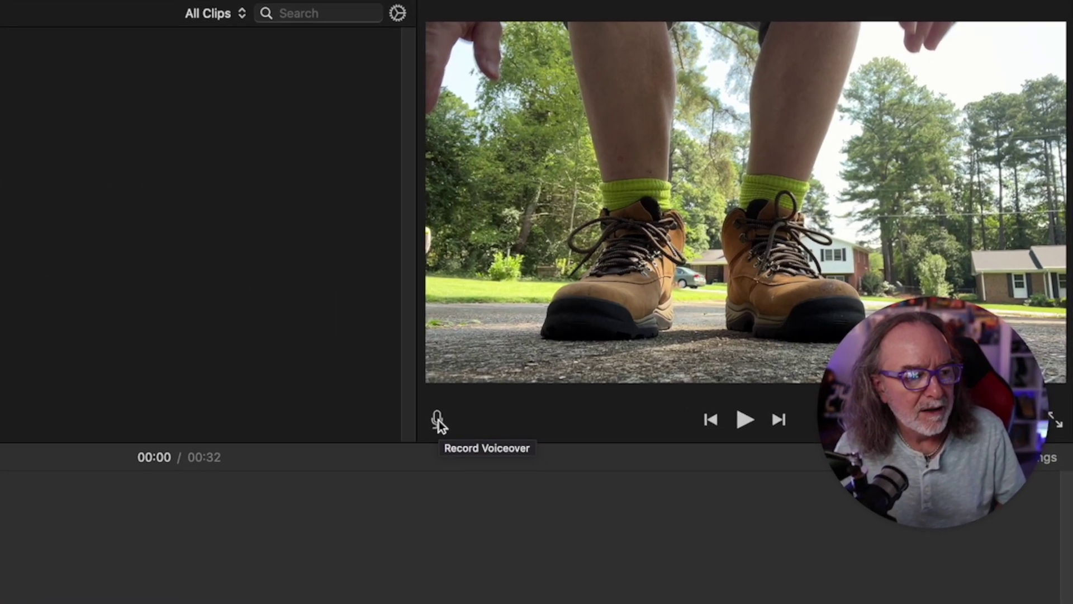
{"action": "left_click", "coordinate": [691, 306]}
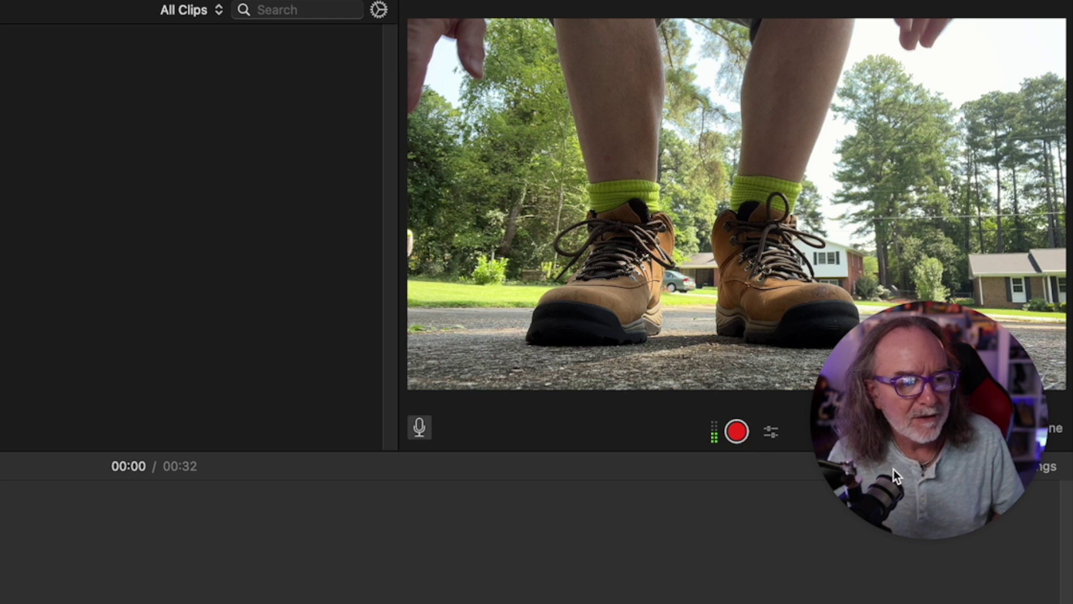
{"action": "left_click", "coordinate": [737, 432]}
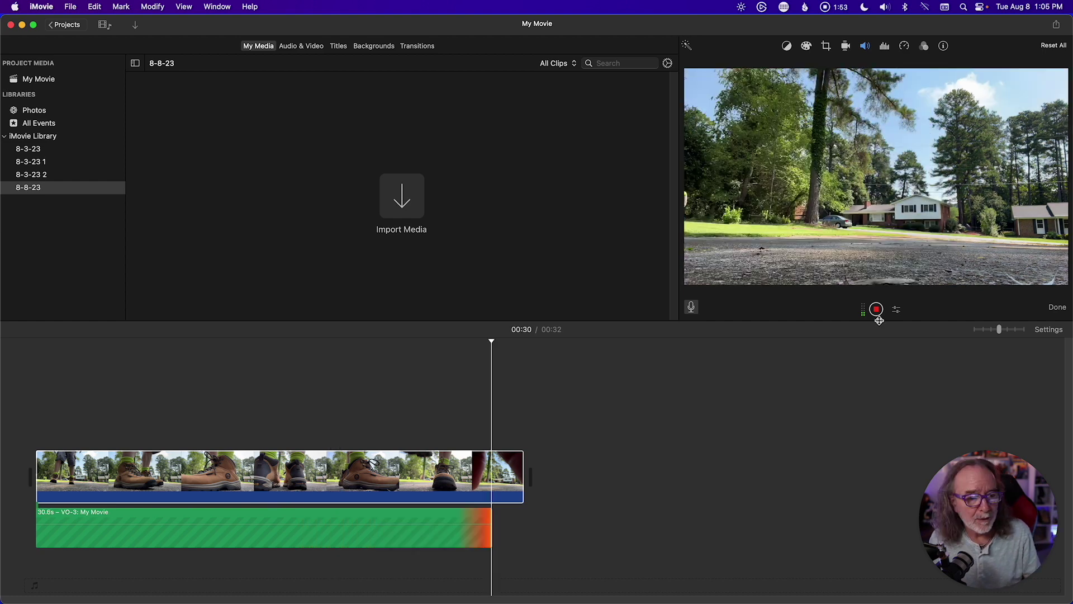
Stop the VO-3 recording and play the movie from about 2 seconds to 00:14
{"action": "left_click", "coordinate": [877, 309]}
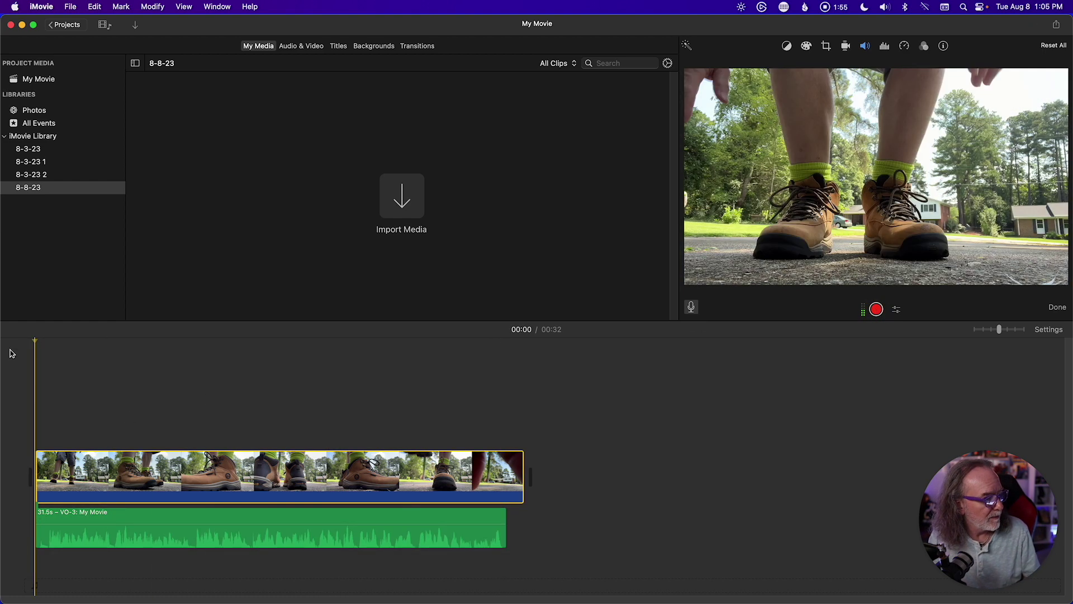
{"action": "left_click_drag", "start_coordinate": [40, 340], "coordinate": [74, 343]}
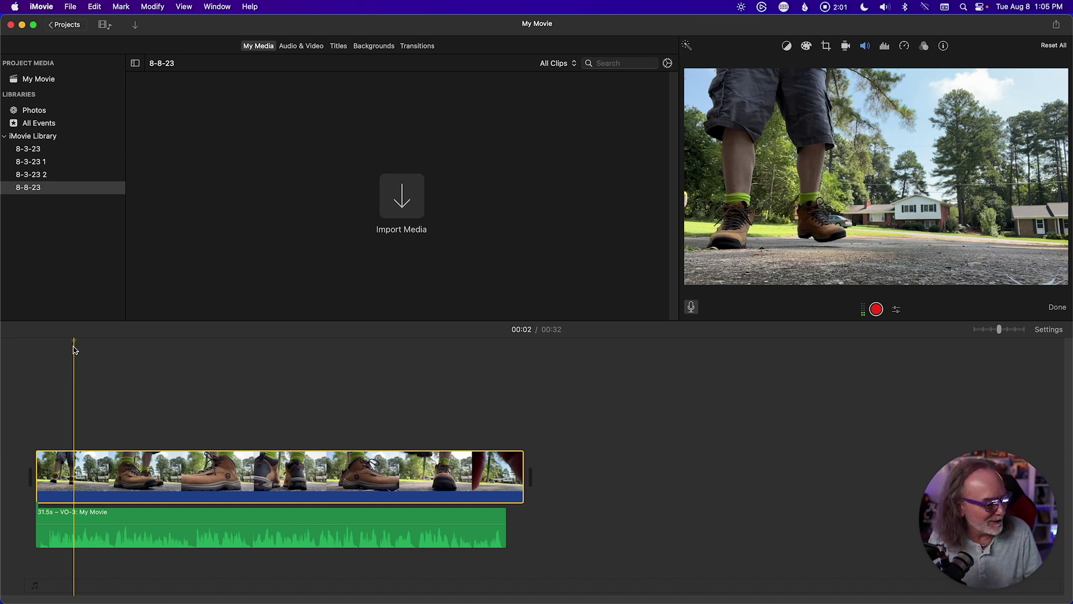
{"action": "key", "text": "space"}
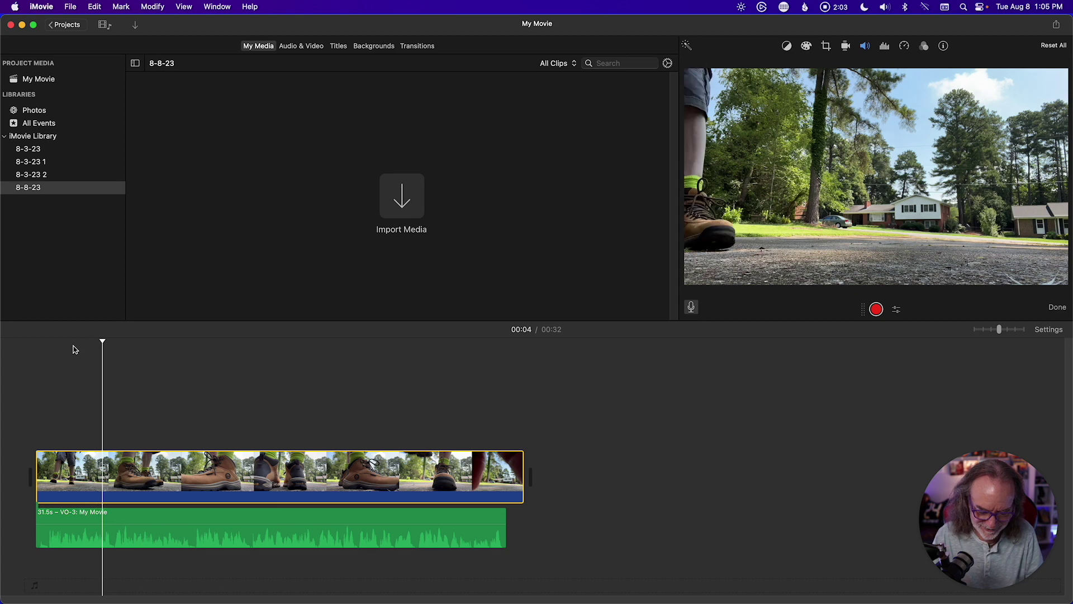
{"action": "key", "text": "XF86AudioRaiseVolume"}
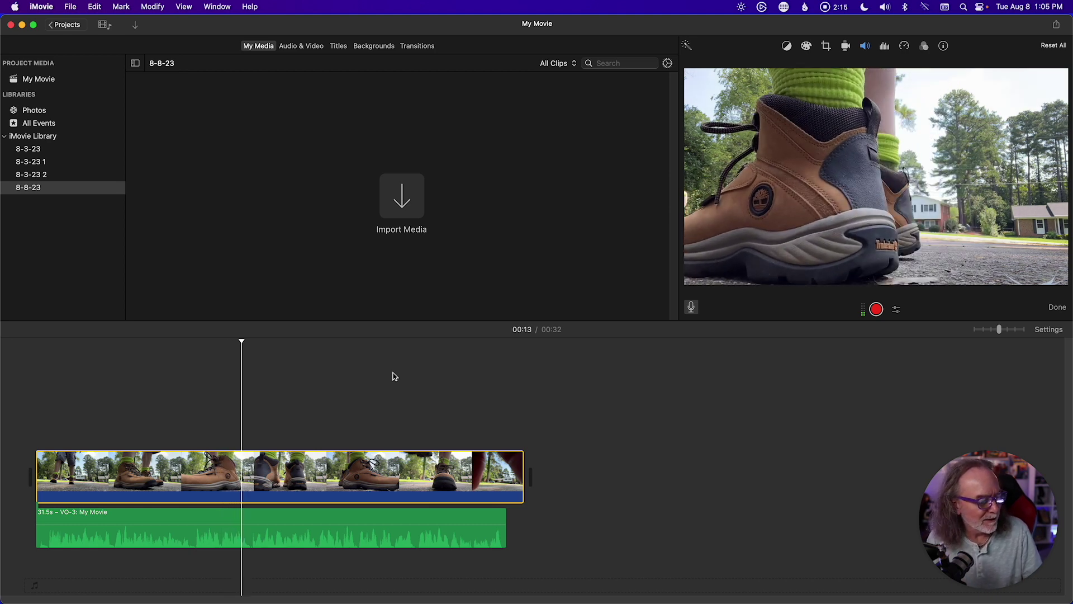
{"action": "key", "text": "space"}
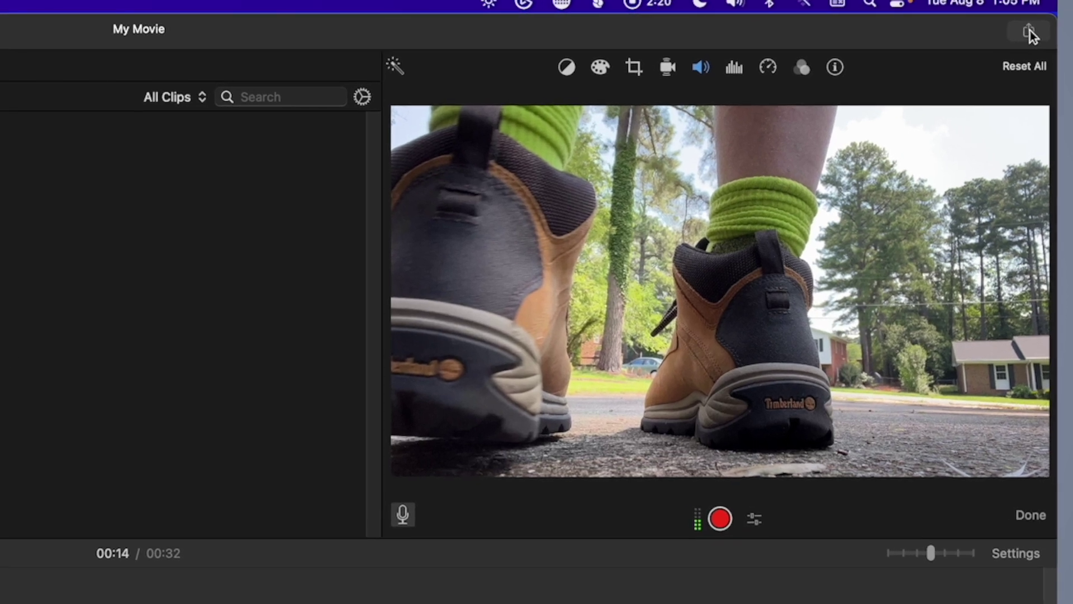
Export My Movie as a file with format Audio Only and file format MP3
{"action": "left_click", "coordinate": [1056, 25]}
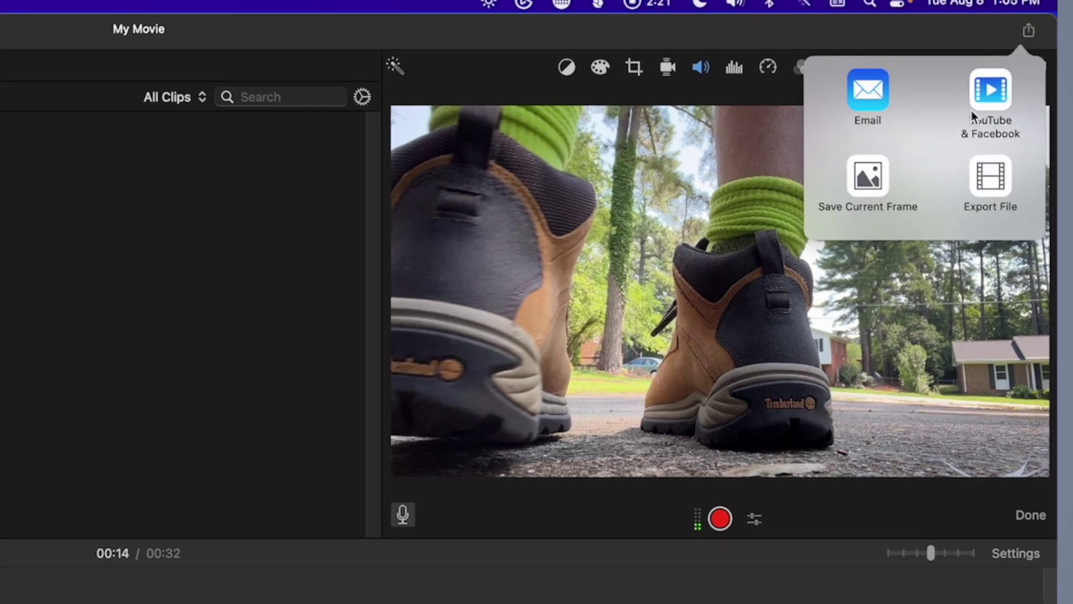
{"action": "left_click", "coordinate": [1001, 186]}
{"action": "left_click", "coordinate": [722, 206]}
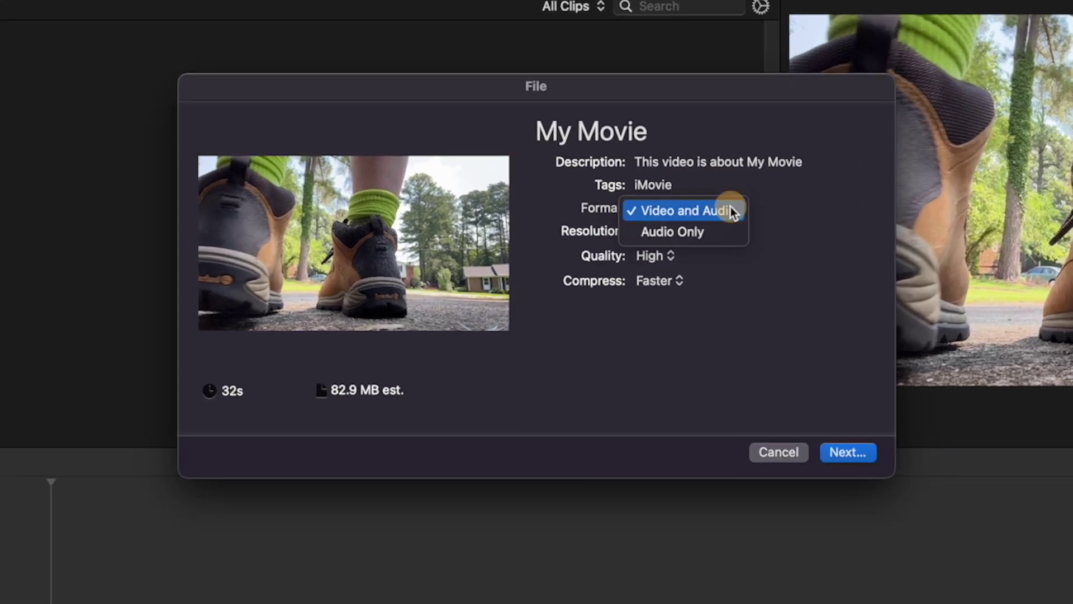
{"action": "left_click", "coordinate": [714, 232]}
{"action": "left_click", "coordinate": [669, 231]}
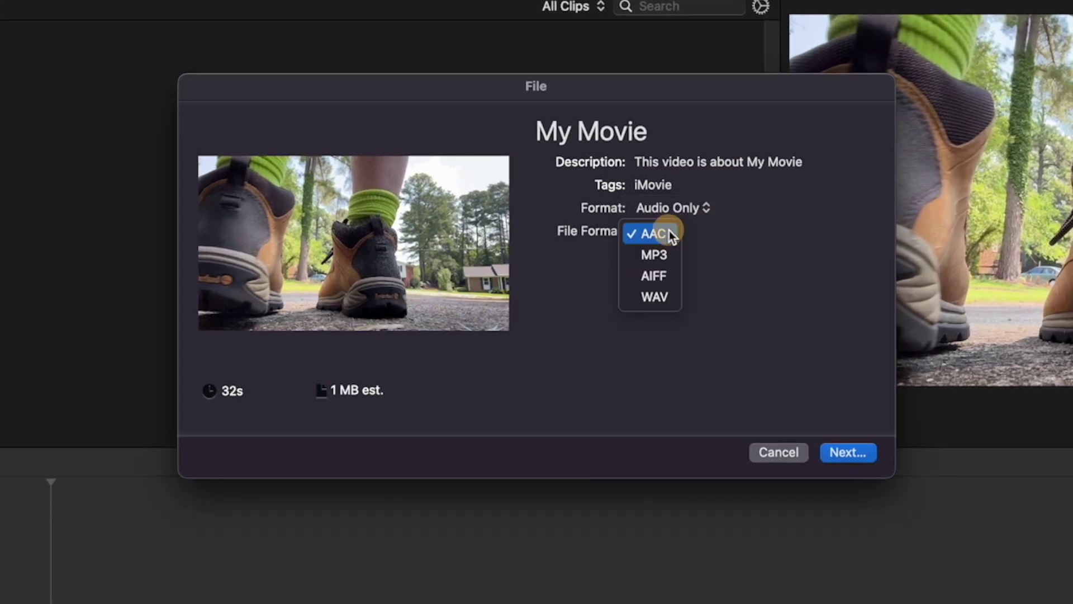
{"action": "left_click", "coordinate": [664, 250]}
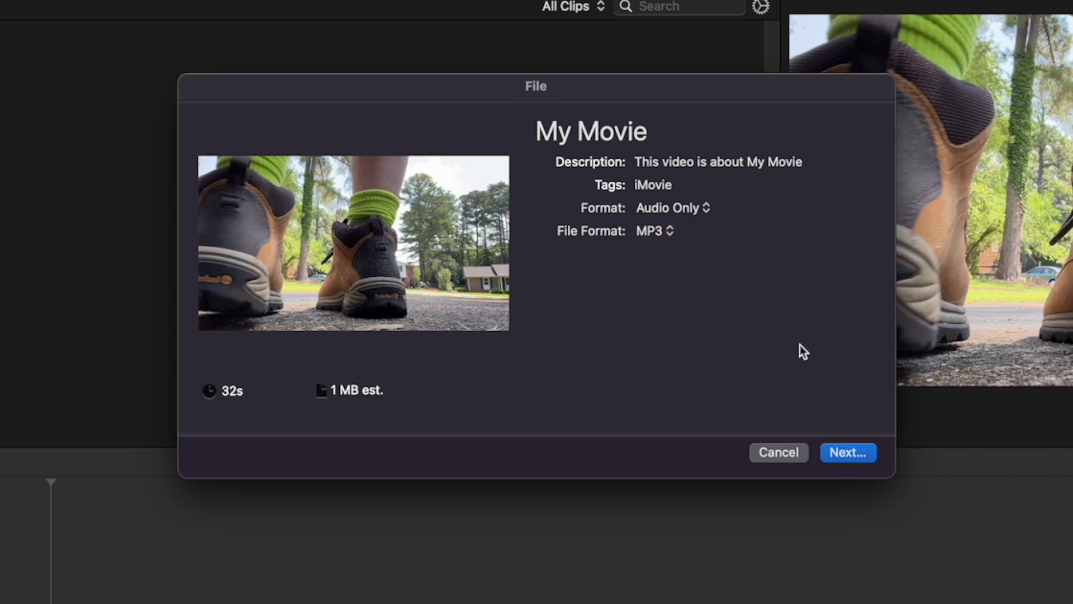
Replace the export description with 'iMovie demo' and continue to the save dialog
{"action": "left_click", "coordinate": [668, 162]}
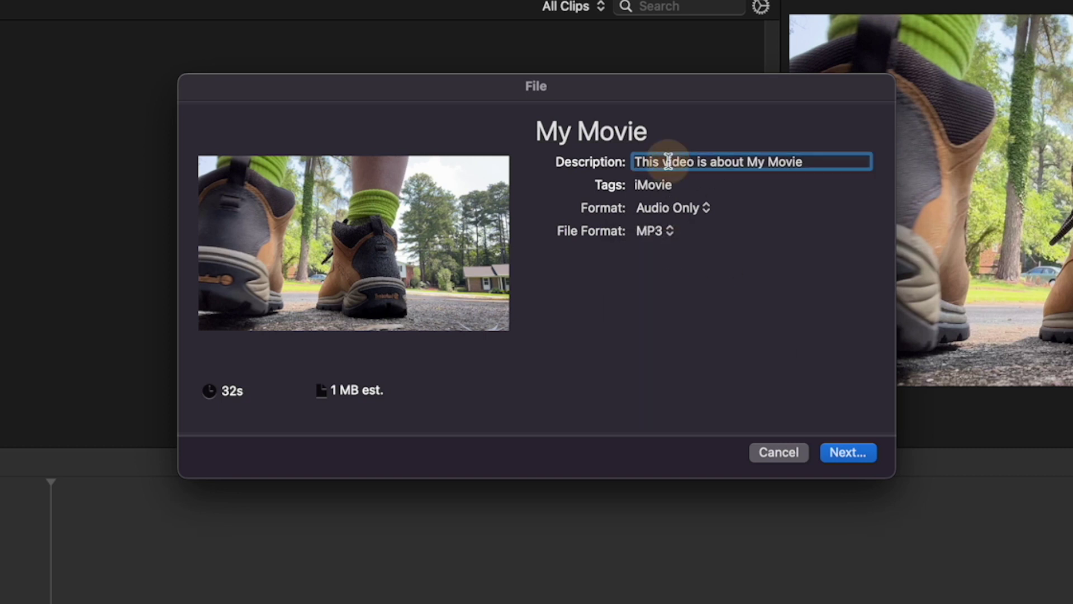
{"action": "triple_click", "coordinate": [668, 161]}
{"action": "key", "text": "BackSpace"}
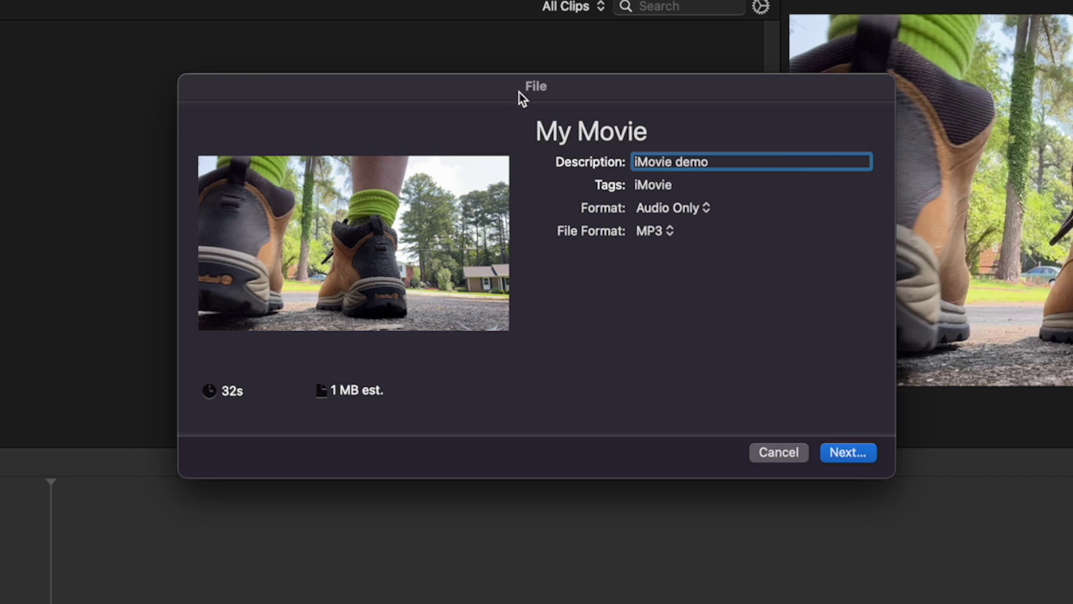
{"action": "left_click", "coordinate": [829, 452]}
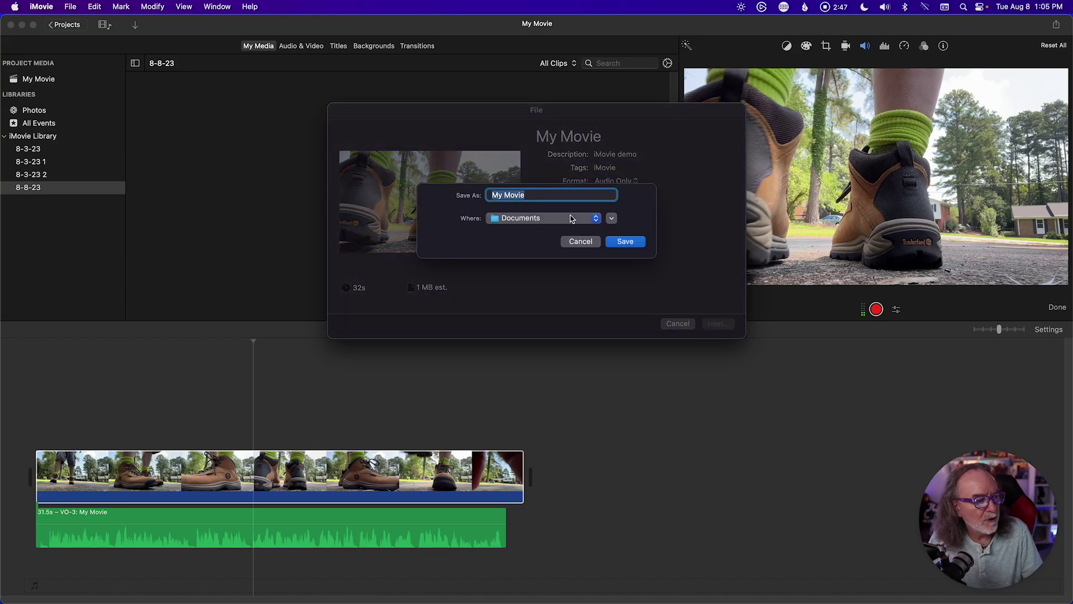
Save the MP3 export to the Desktop as 'iMovie demo'
{"action": "left_click", "coordinate": [545, 218]}
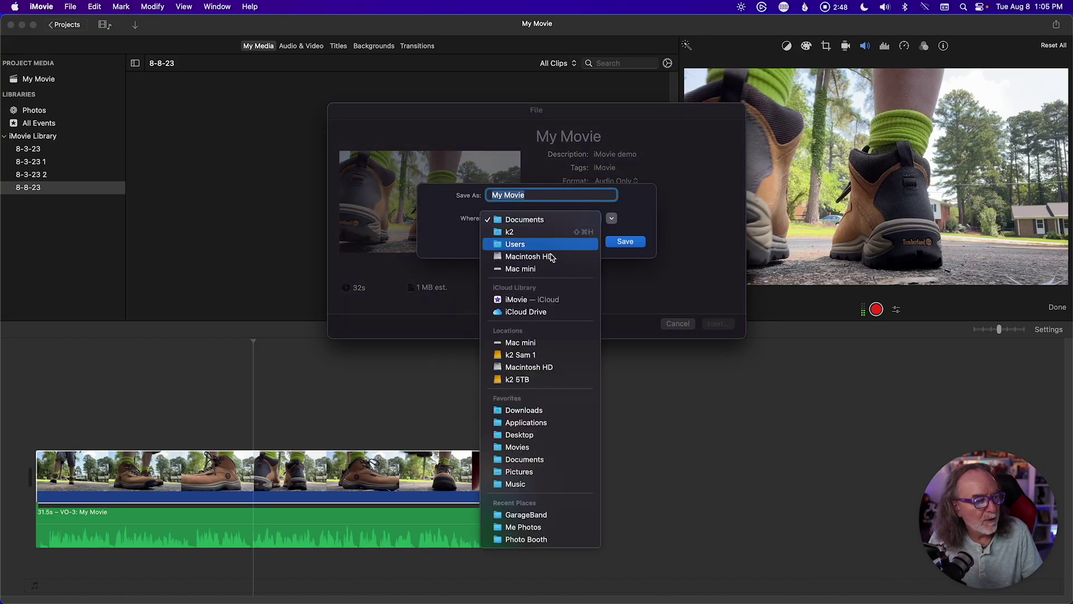
{"action": "left_click", "coordinate": [525, 435]}
{"action": "triple_click", "coordinate": [544, 195]}
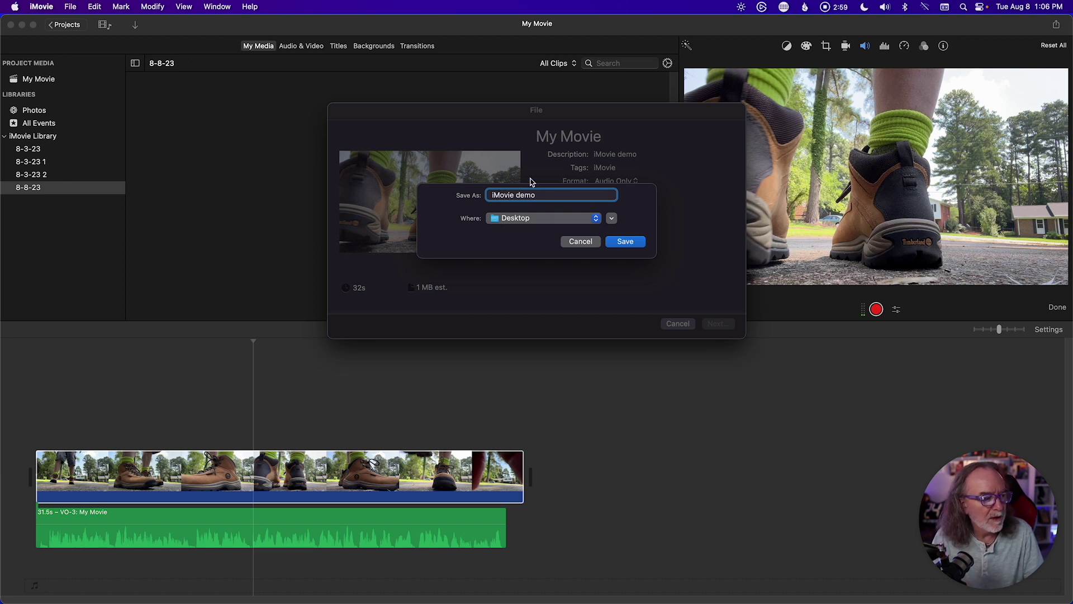
{"action": "left_click", "coordinate": [639, 245]}
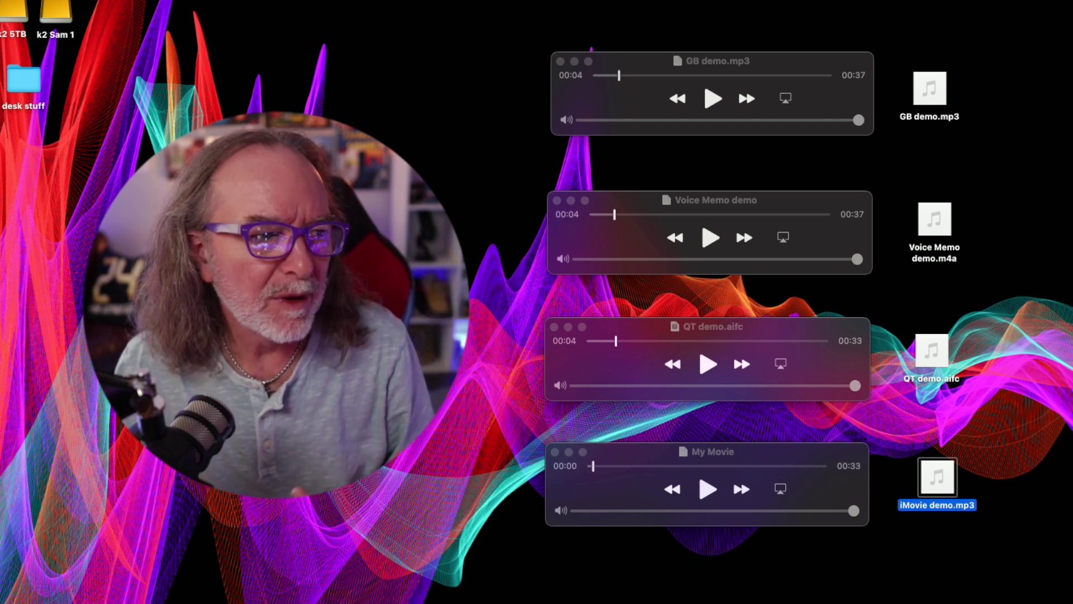
Play GB demo.mp3, Voice Memo demo, QT demo.aifc and My Movie in turn to compare them
{"action": "left_click", "coordinate": [752, 56]}
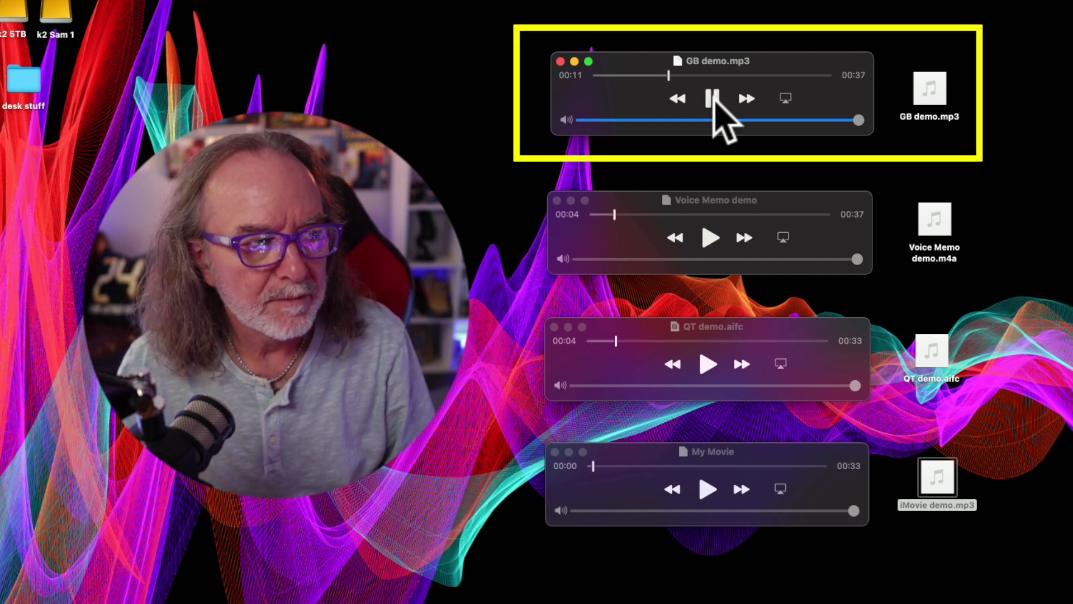
{"action": "left_click", "coordinate": [714, 99]}
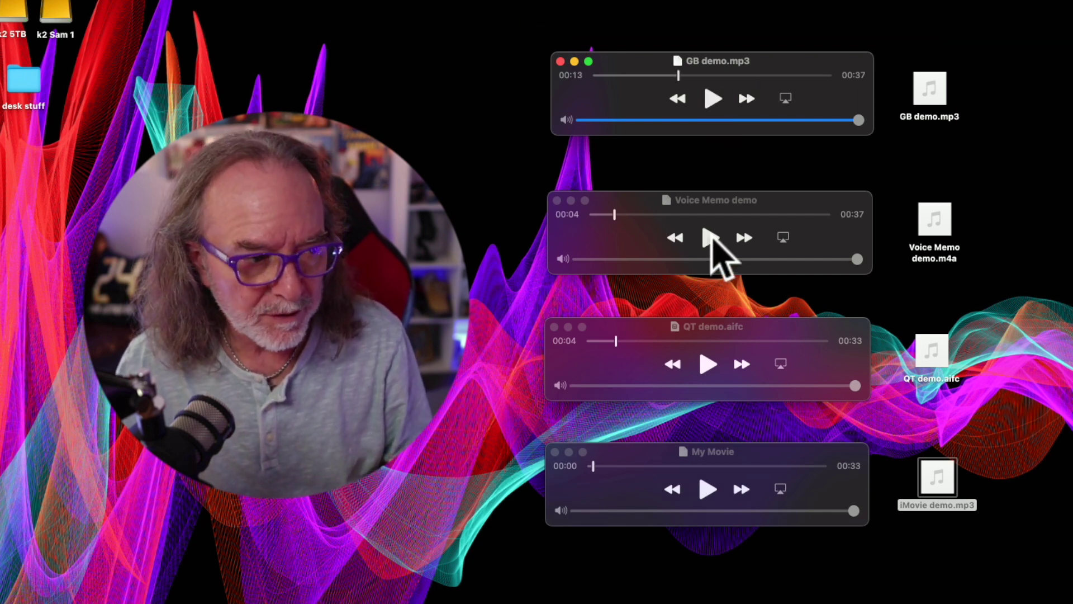
{"action": "left_click", "coordinate": [710, 237]}
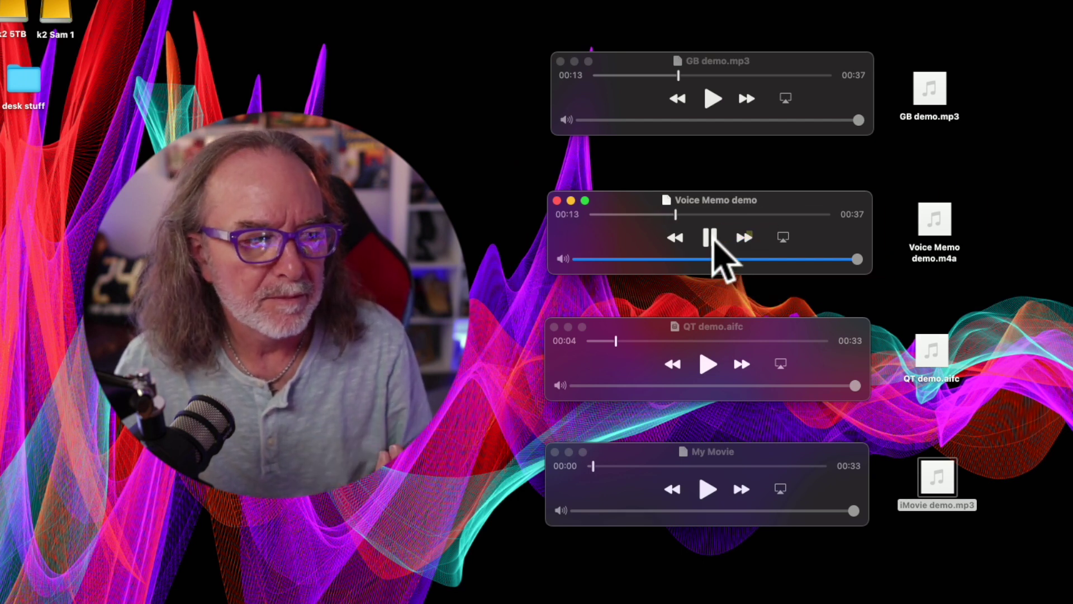
{"action": "left_click", "coordinate": [711, 238]}
{"action": "left_click", "coordinate": [709, 366]}
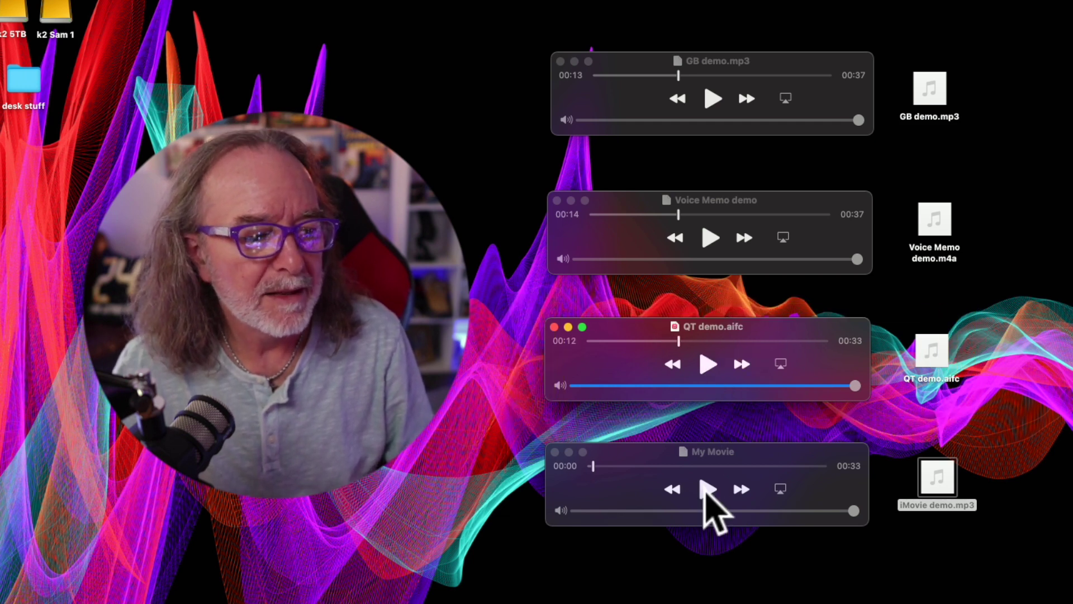
{"action": "left_click", "coordinate": [707, 490]}
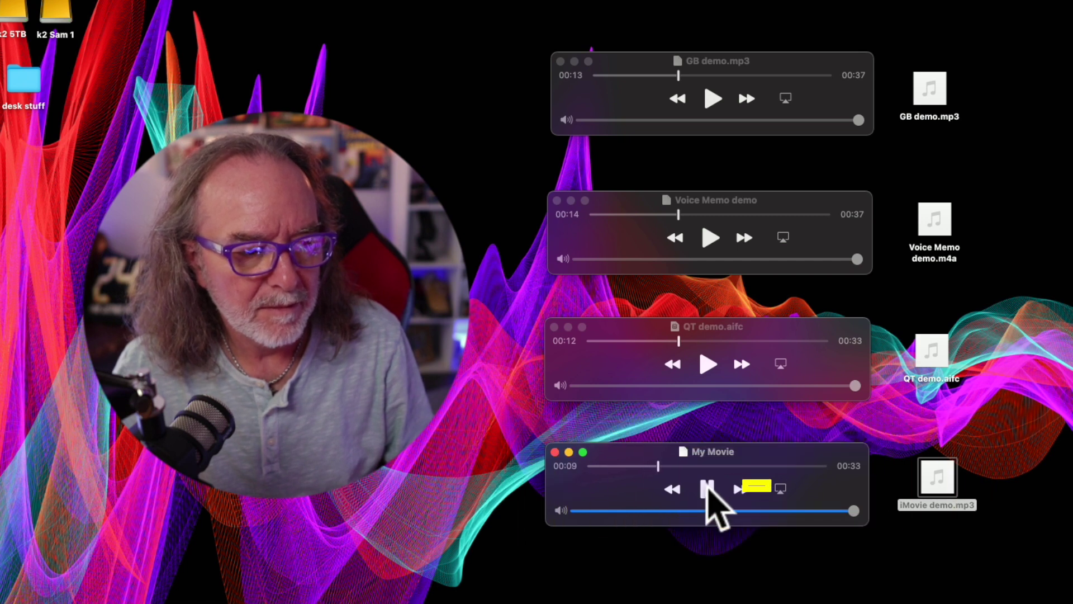
{"action": "left_click", "coordinate": [707, 490]}
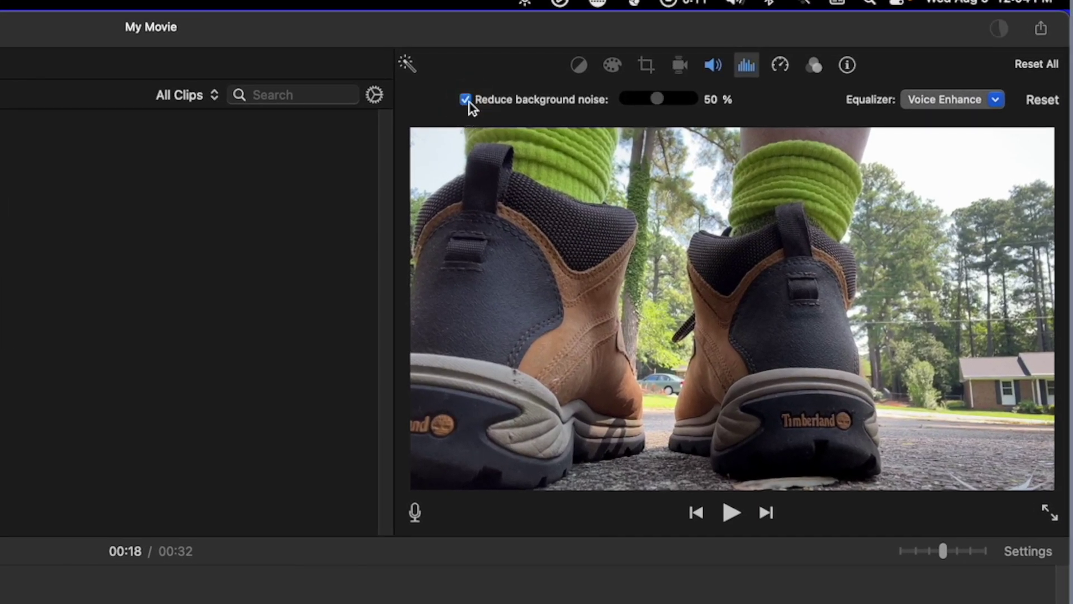
Show the equalizer presets for the clip's audio, currently Voice Enhance
{"action": "left_click", "coordinate": [944, 99]}
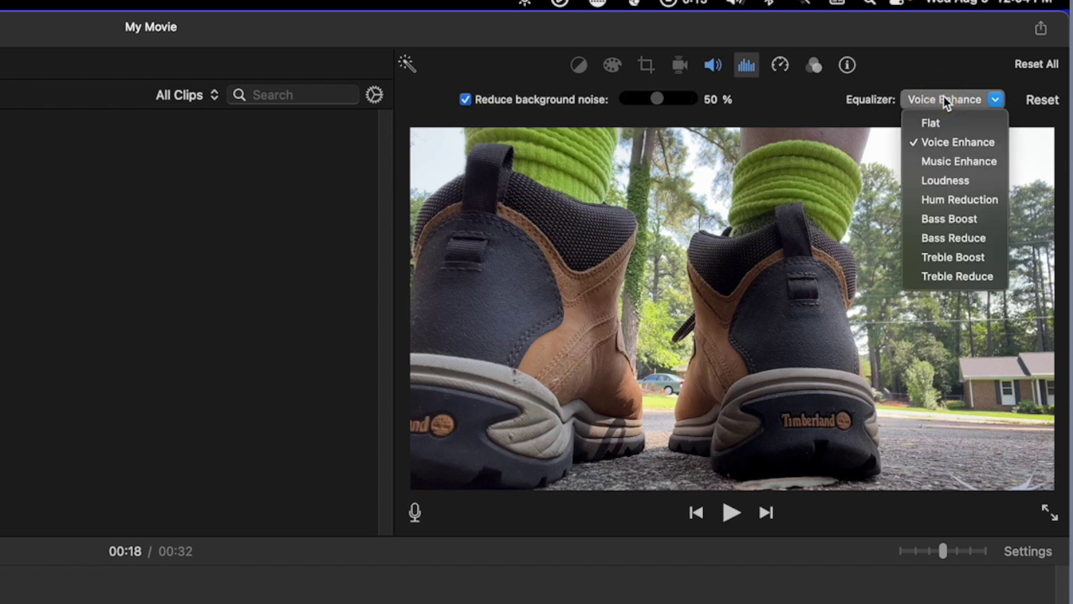